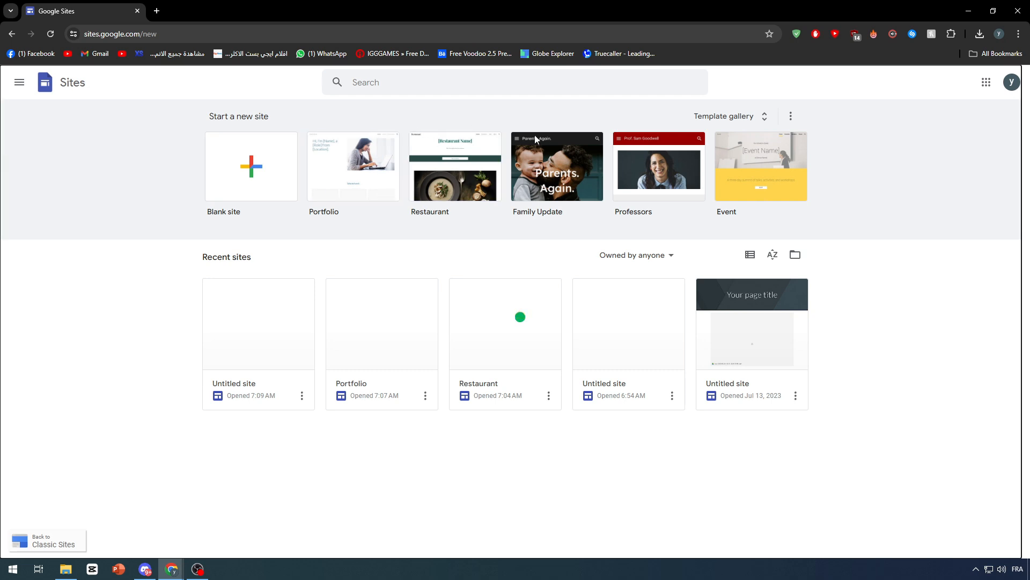
Create a new site from the Restaurant template.
left_click(490, 153)
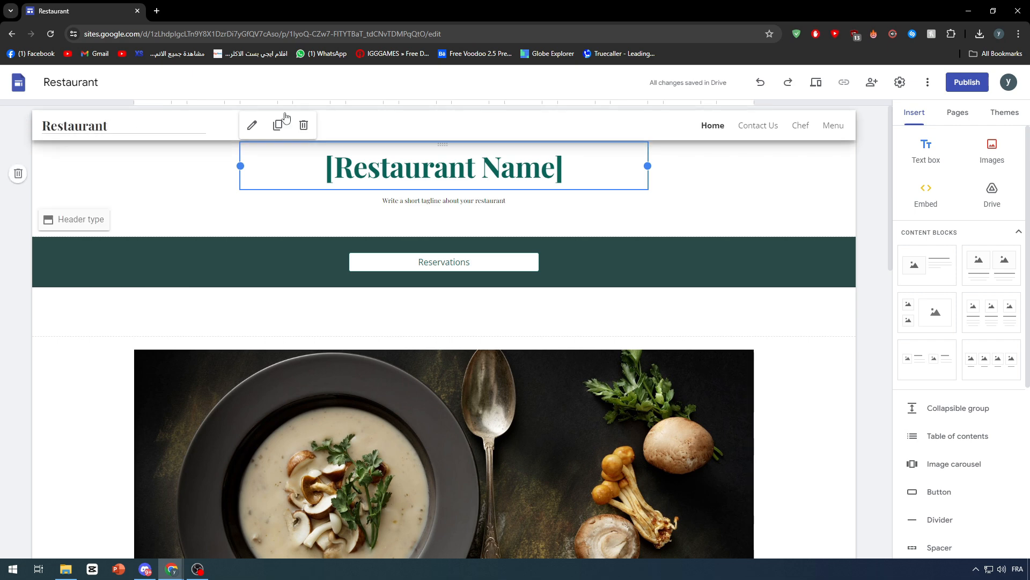
left_click(866, 170)
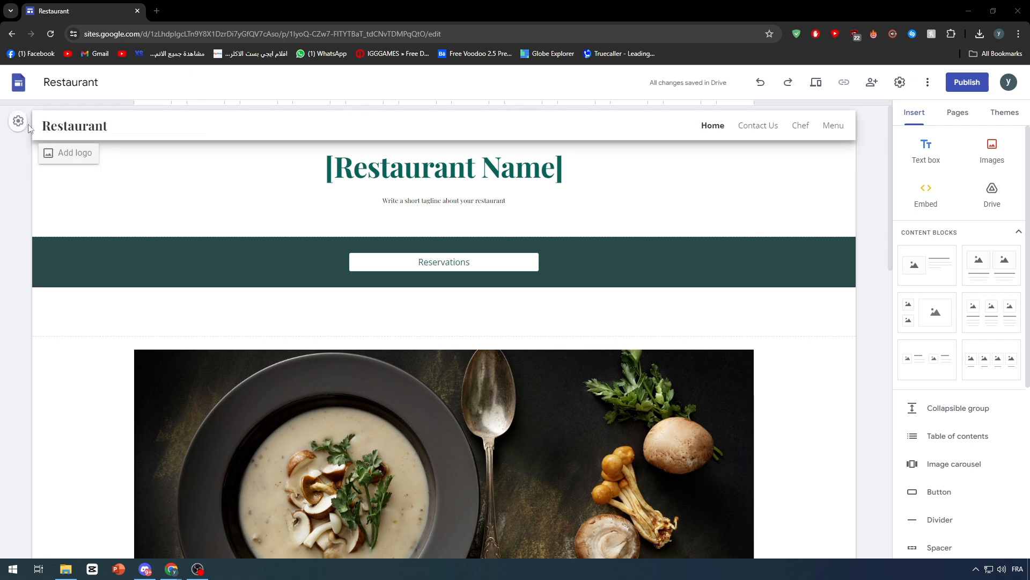
left_click(19, 152)
double_click(124, 127)
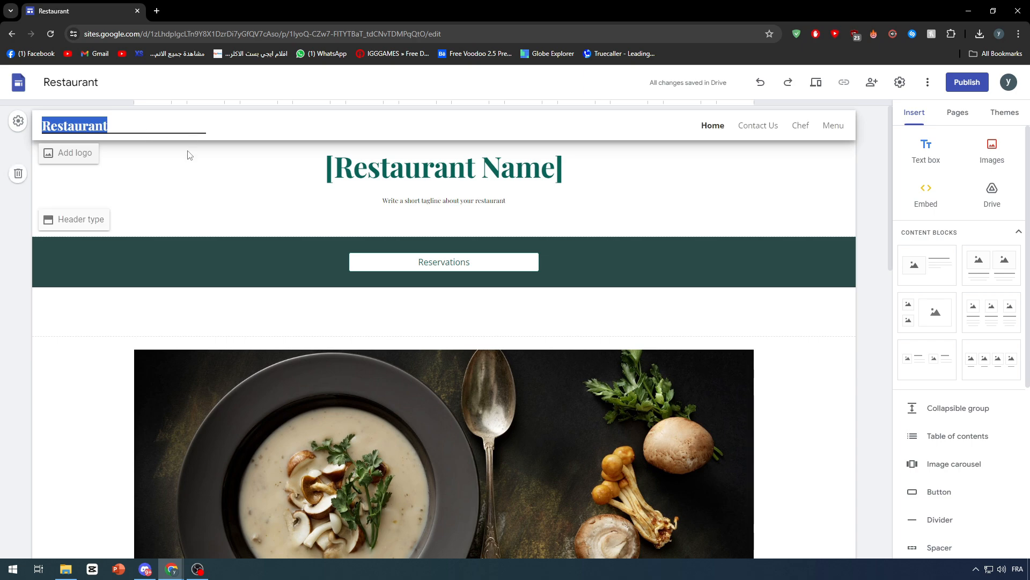
left_click(253, 129)
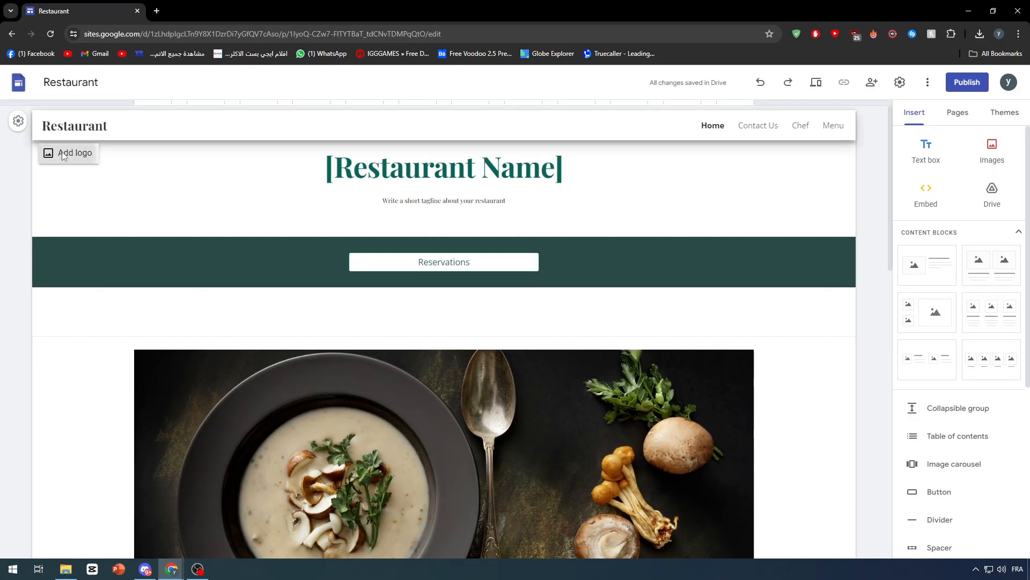
Upload the Pinterest image from the Logos folder as the site's logo and close the settings.
left_click(96, 231)
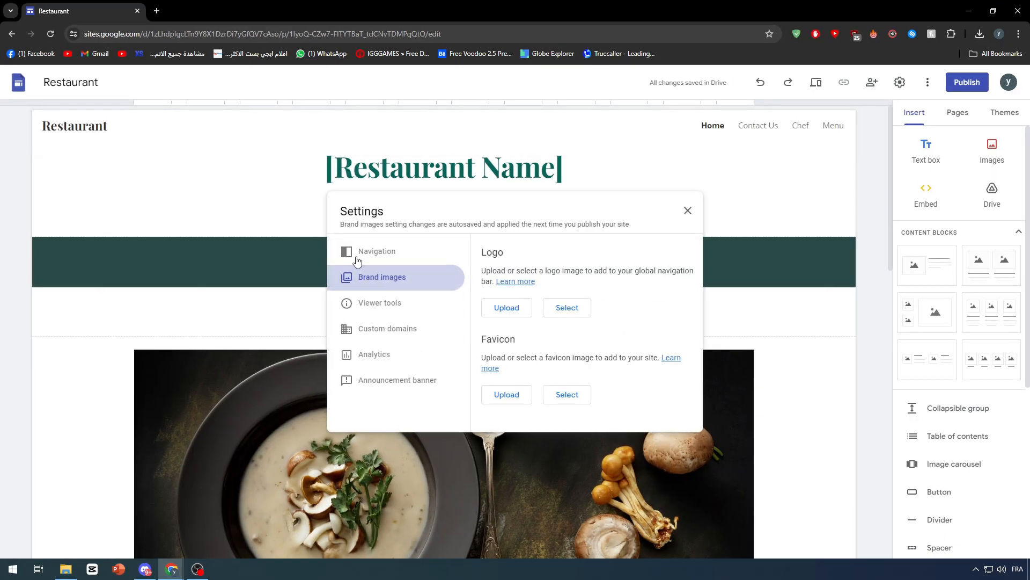
left_click(508, 310)
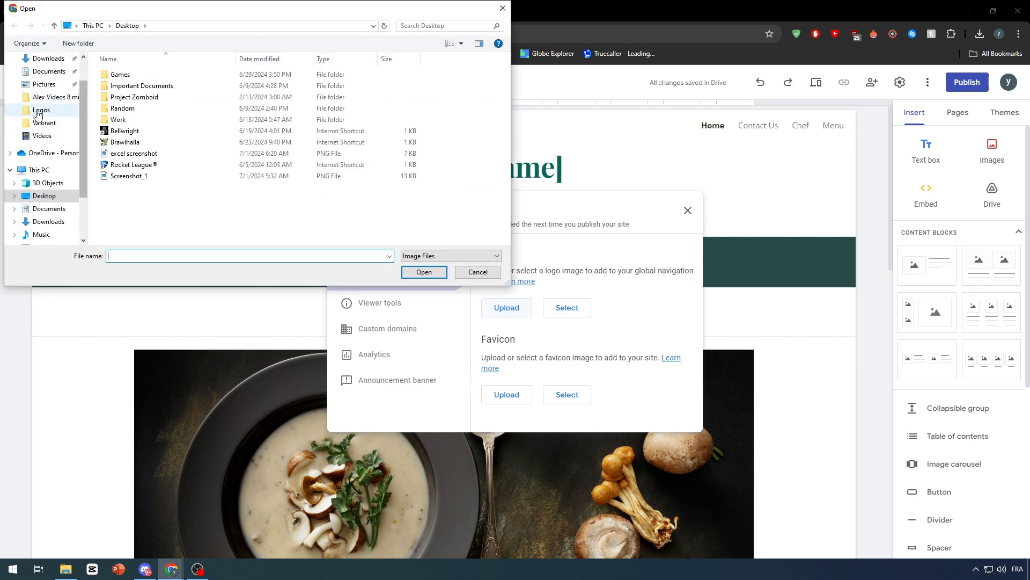
left_click(37, 111)
scroll(376, 161, "down", 2)
scroll(429, 151, "up", 2)
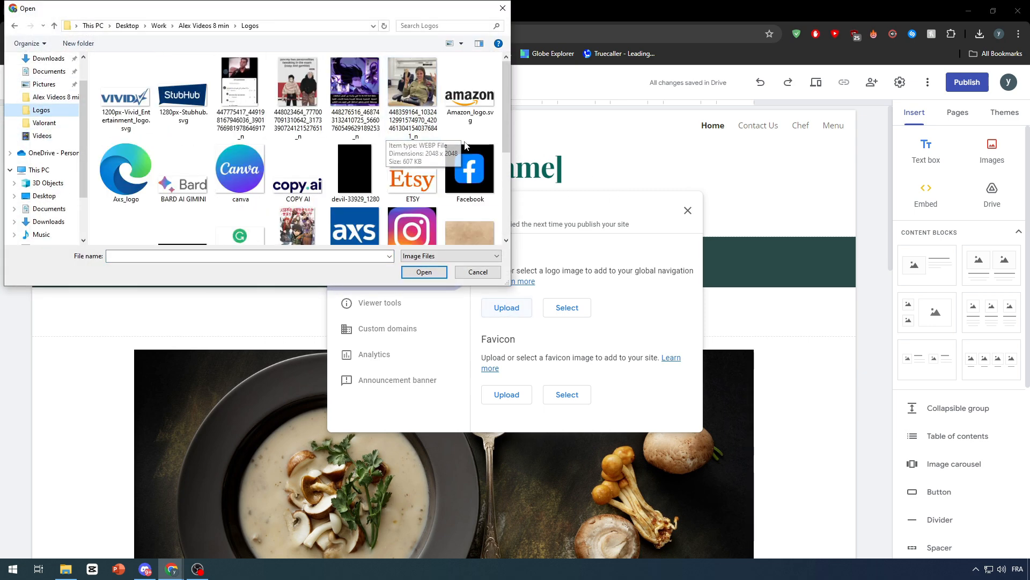
scroll(466, 146, "down", 1)
scroll(376, 144, "down", 3)
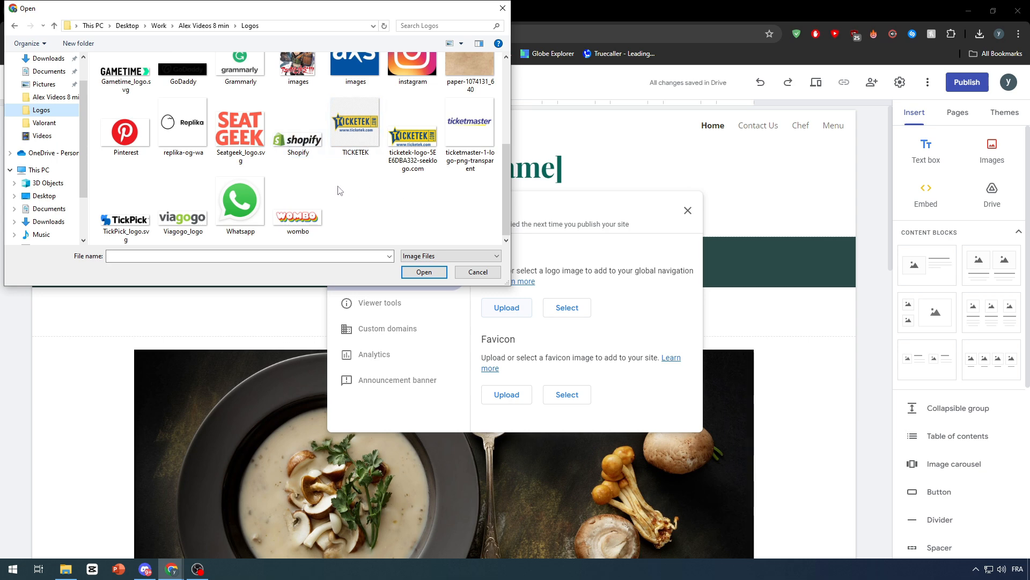
double_click(134, 134)
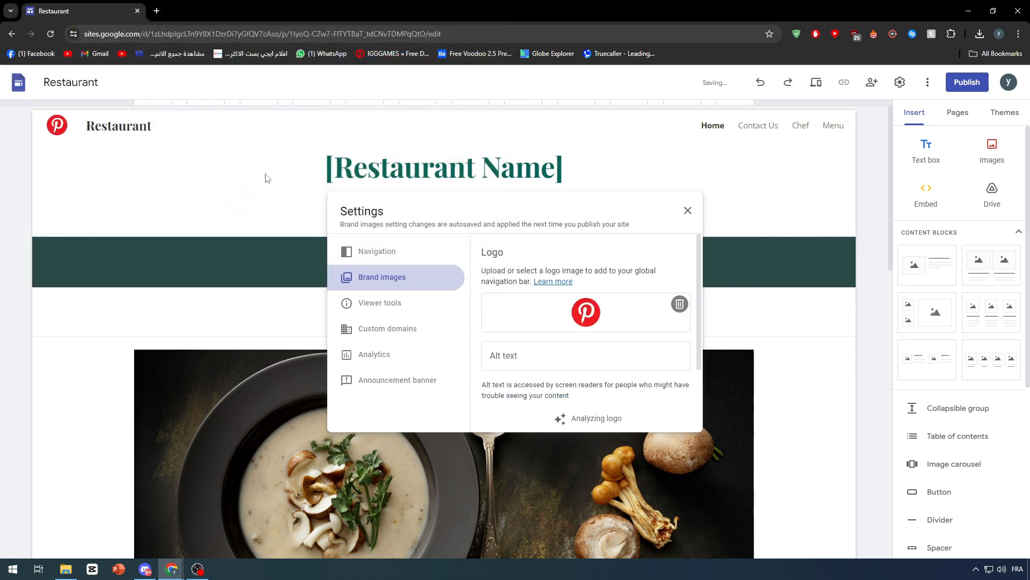
left_click(690, 212)
Clear the site name beside the logo so that the field is empty.
double_click(112, 129)
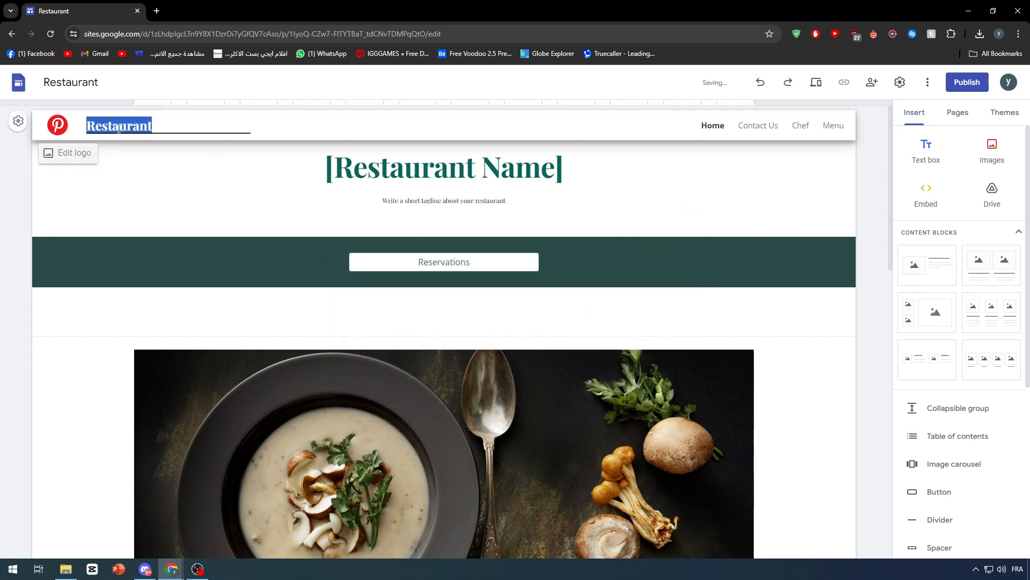
type("pIN")
key("BackSpace")
key("BackSpace")
key("BackSpace")
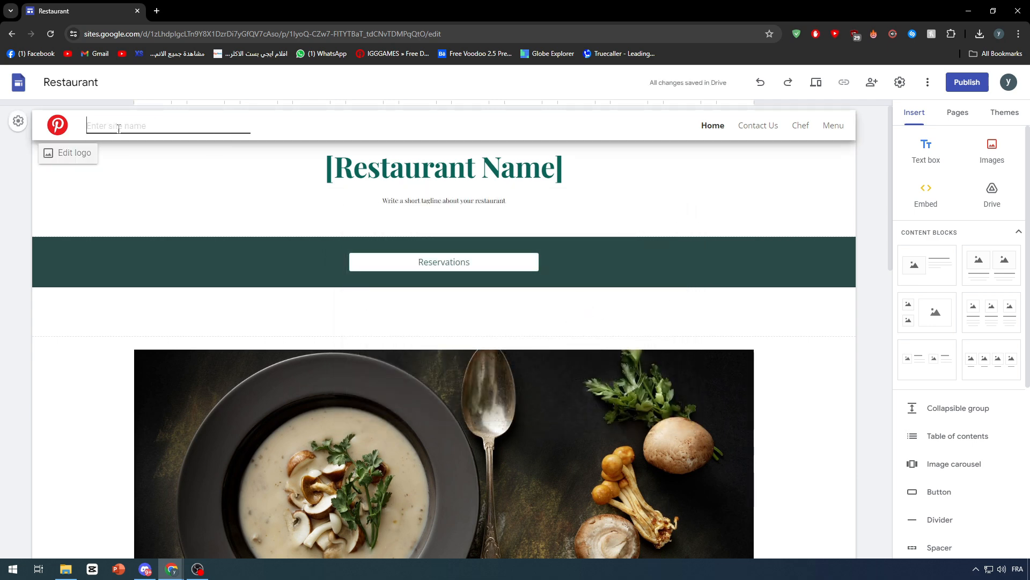
left_click(20, 204)
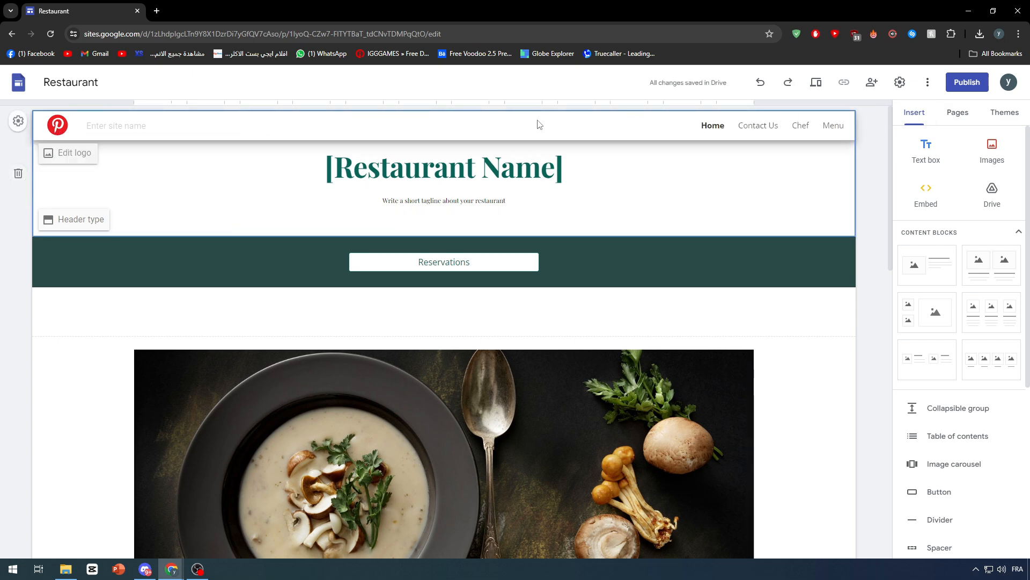
Give the Diplomat theme a custom red colour, #f22020, chosen by eye to match the logo.
left_click(1002, 112)
scroll(972, 161, "down", 1)
scroll(1005, 278, "down", 2)
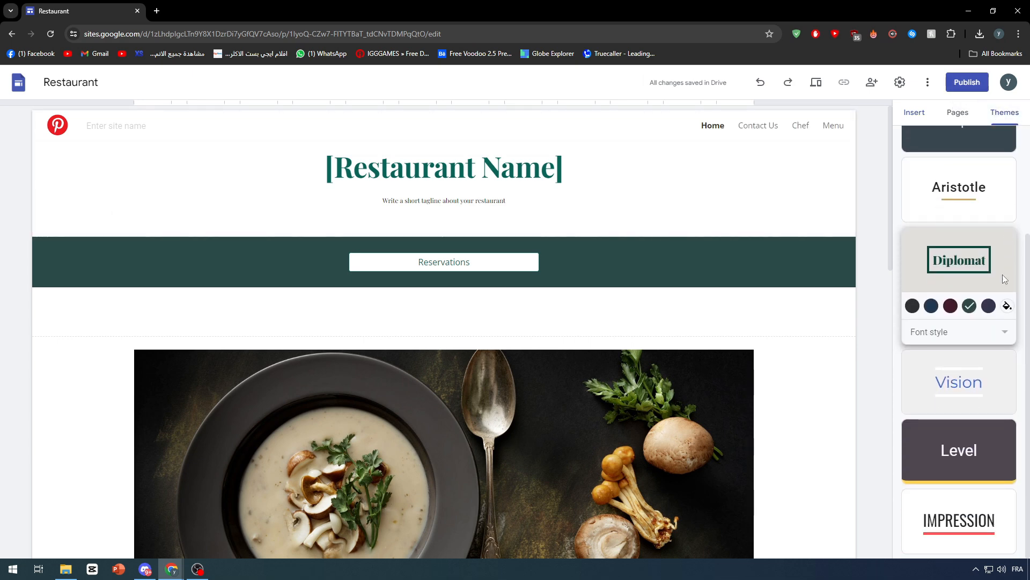
left_click(1007, 333)
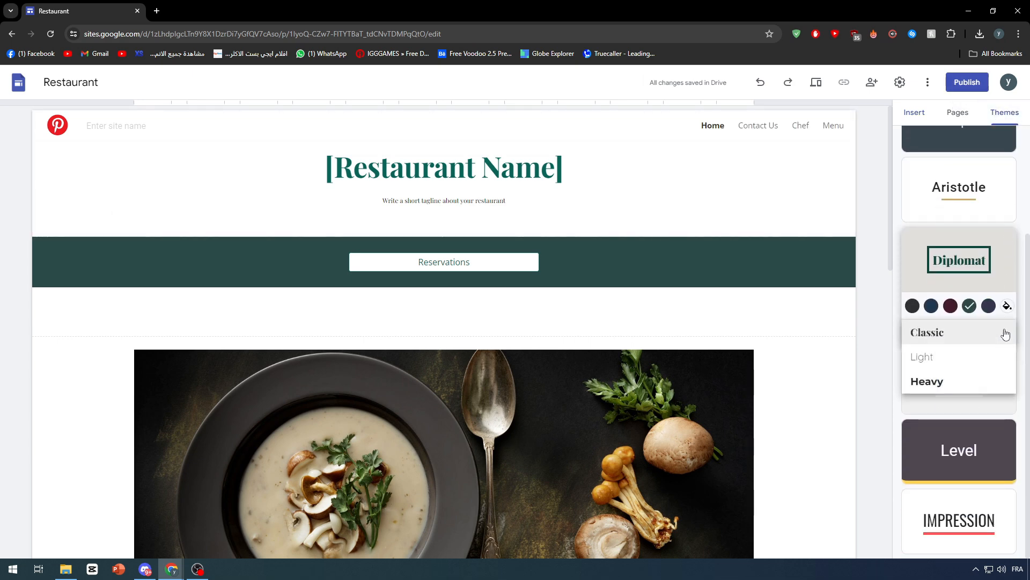
left_click(1007, 306)
left_click(1006, 326)
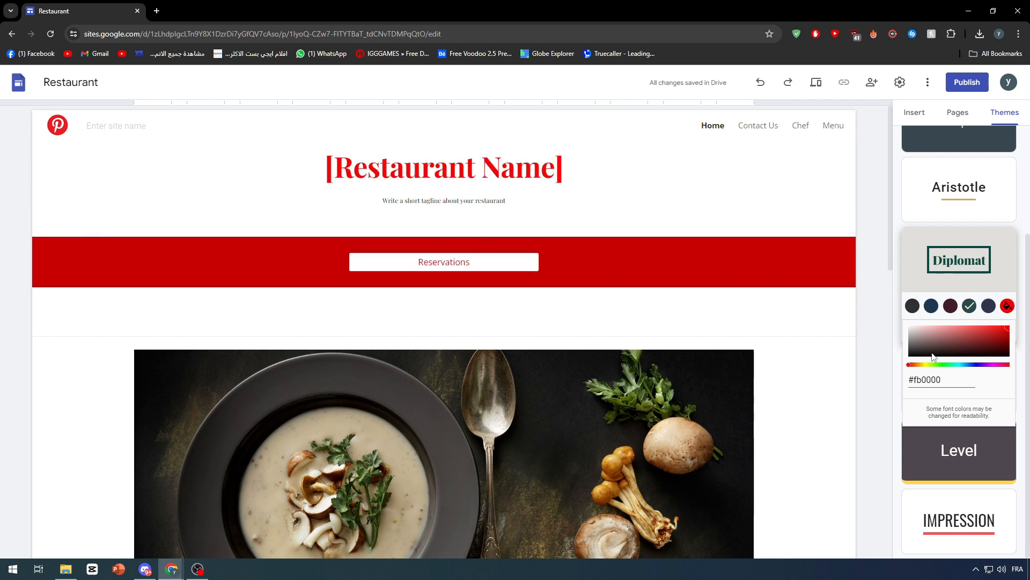
mouse_move(982, 335)
left_mouse_down()
mouse_move(1009, 330)
mouse_move(989, 328)
mouse_move(1001, 348)
mouse_move(997, 331)
left_mouse_up()
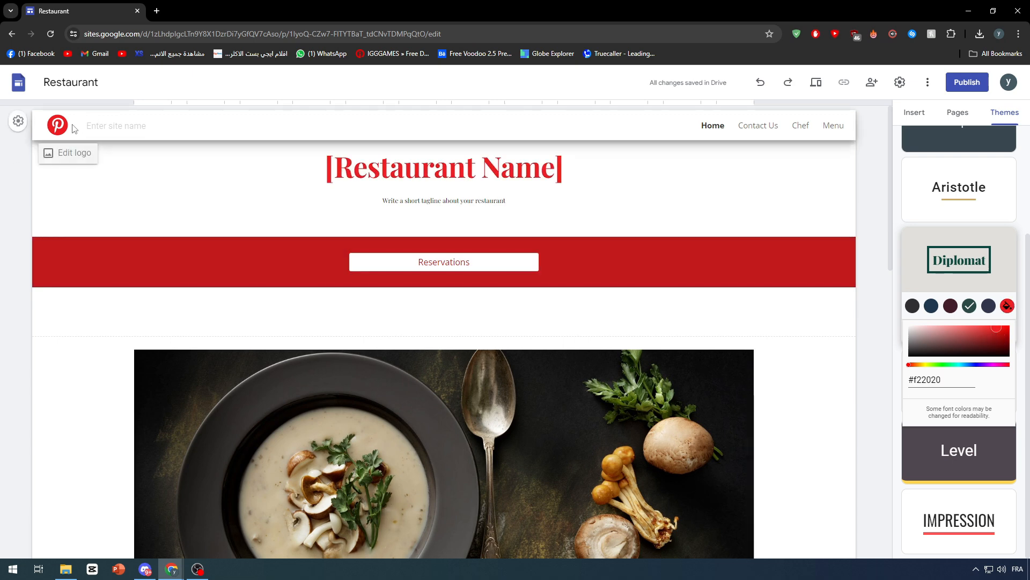
left_click(8, 141)
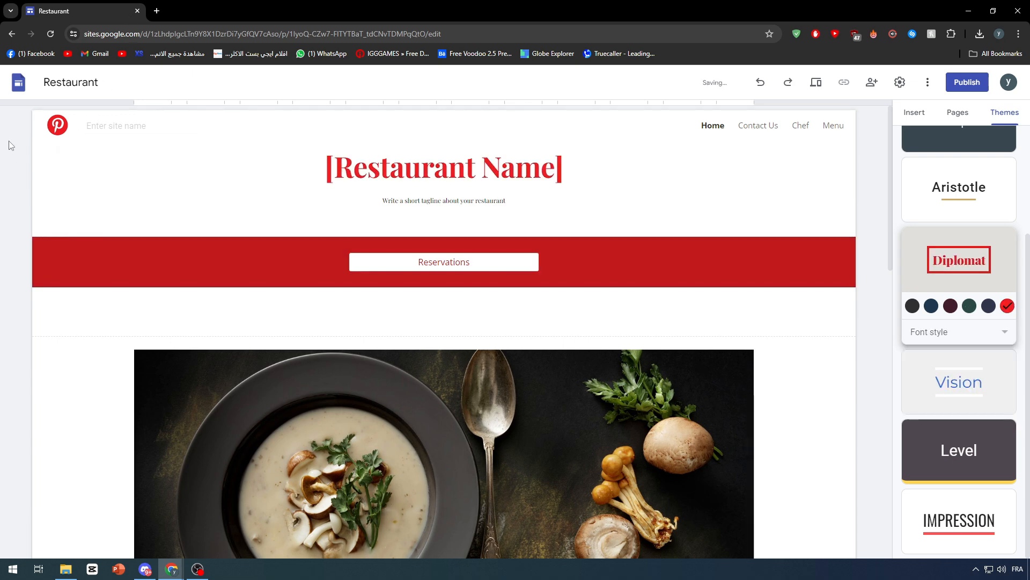
Inspect the header logo element with the browser's developer tools and find a style rule with an editable colour.
key("ctrl+shift+i")
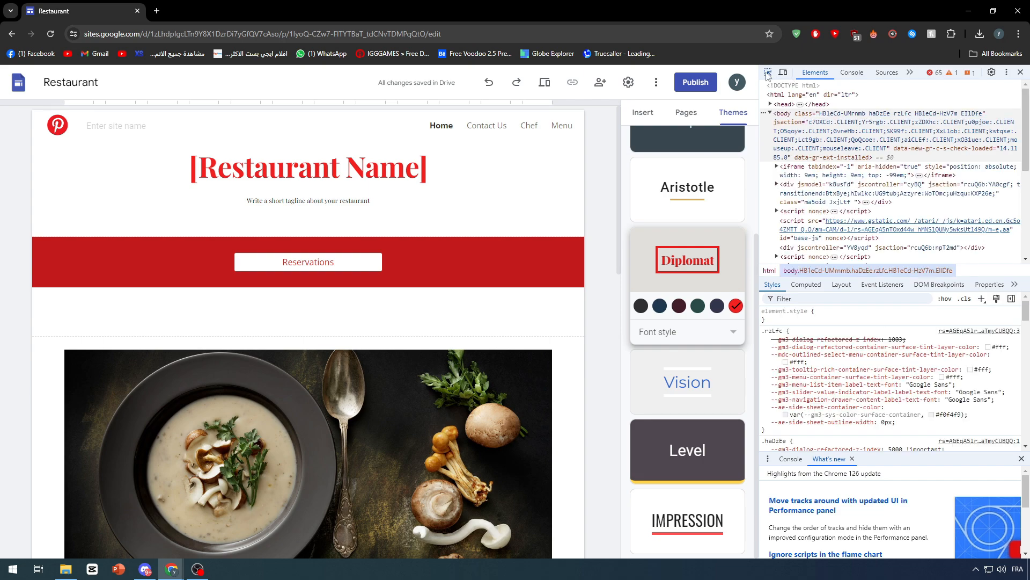
left_click(768, 74)
left_click(61, 132)
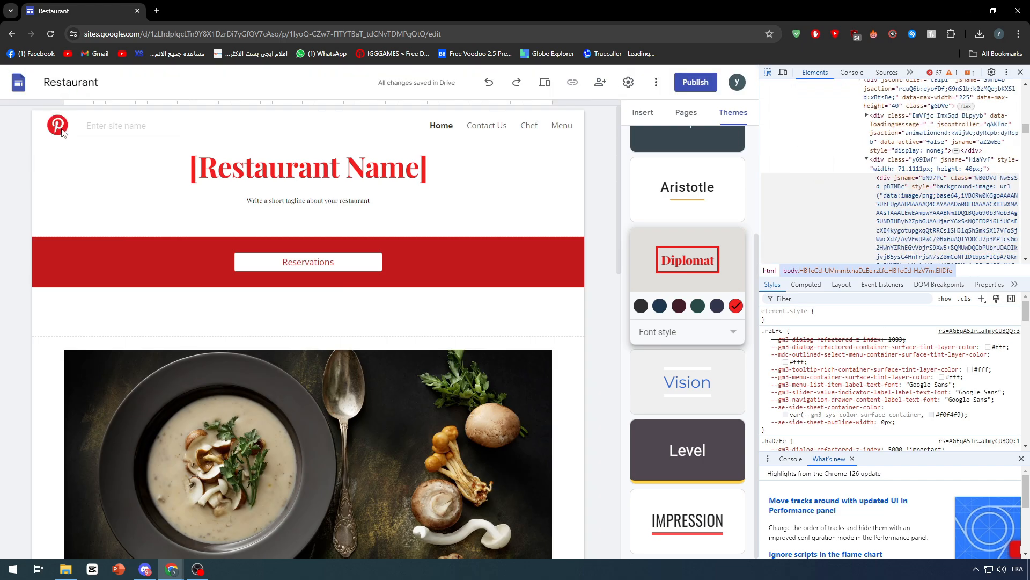
scroll(874, 404, "down", 5)
scroll(875, 401, "up", 2)
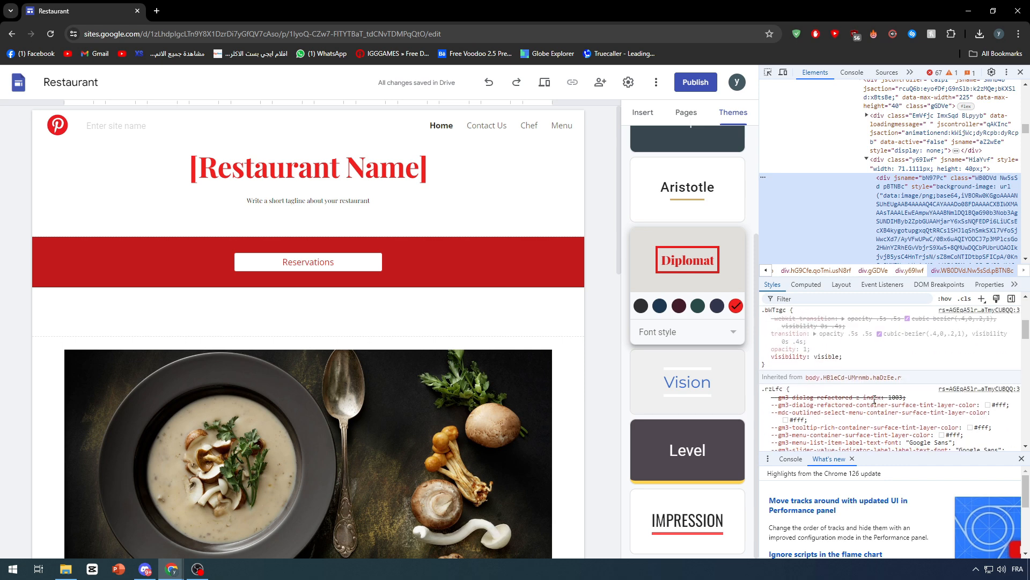
scroll(874, 400, "down", 3)
scroll(846, 383, "down", 4)
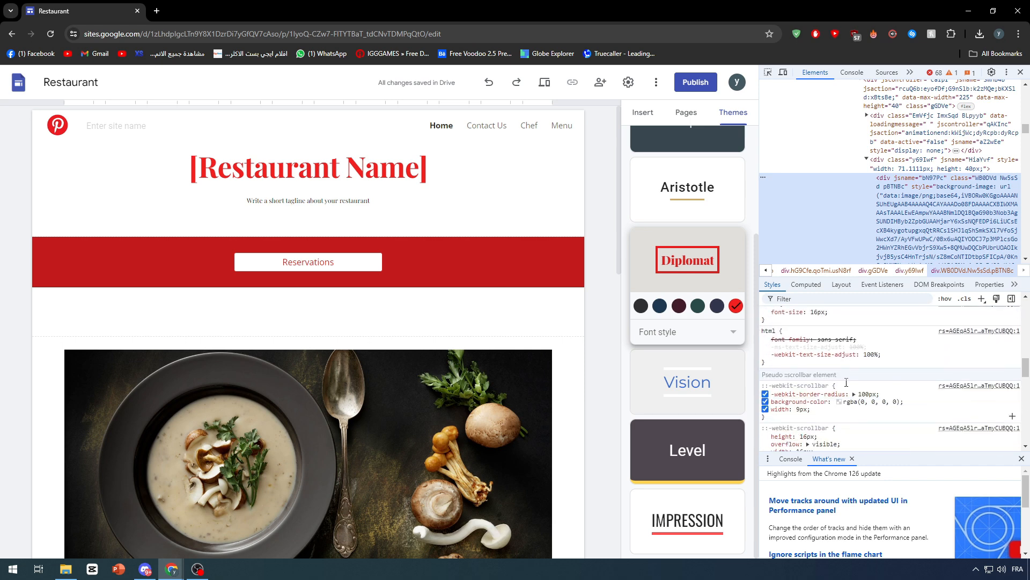
scroll(846, 382, "down", 6)
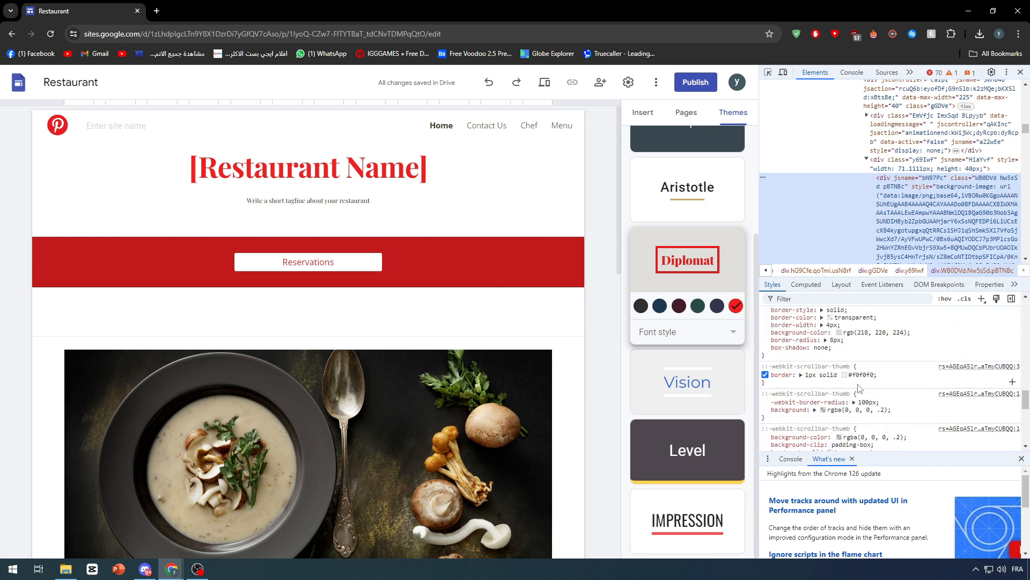
Sample the logo's red with the eyedropper from the scrollbar-thumb border colour and copy its hex code, #ee1b22.
left_click(845, 374)
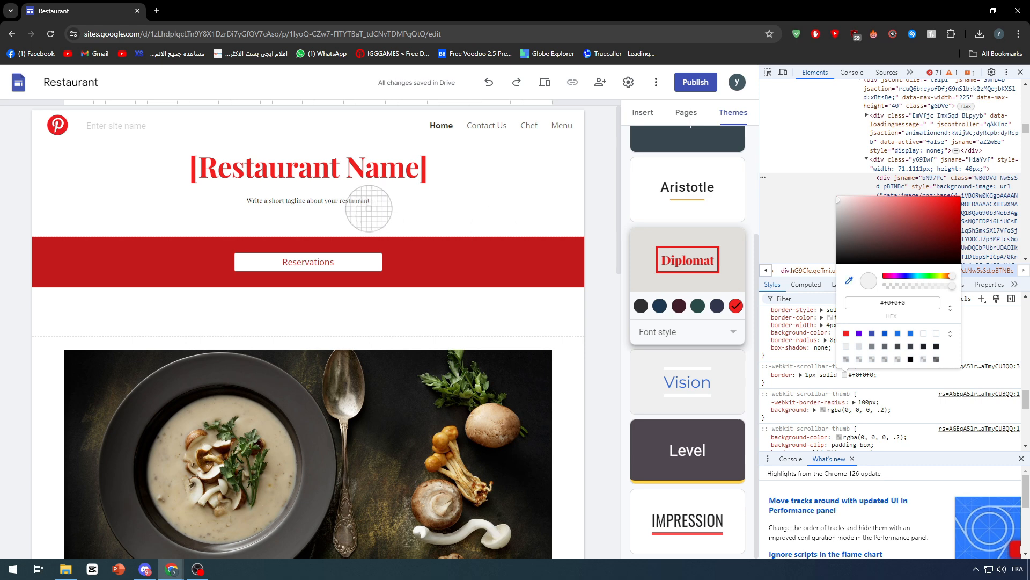
left_click(52, 129)
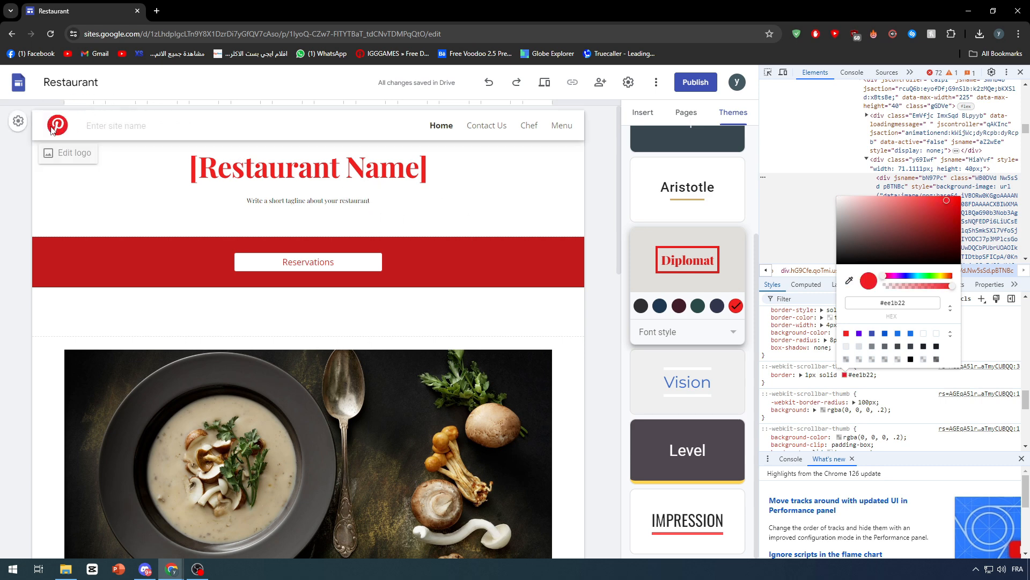
triple_click(902, 302)
key("ctrl+c")
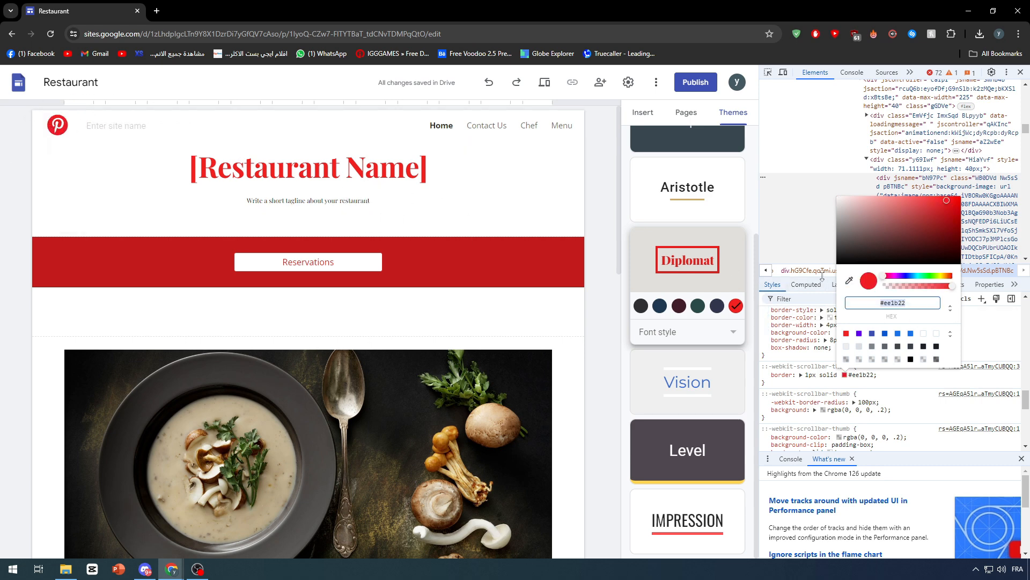
Set the Diplomat theme's custom colour to #ee1b22, close the developer tools and check the applied colour.
left_click(736, 331)
left_click(735, 306)
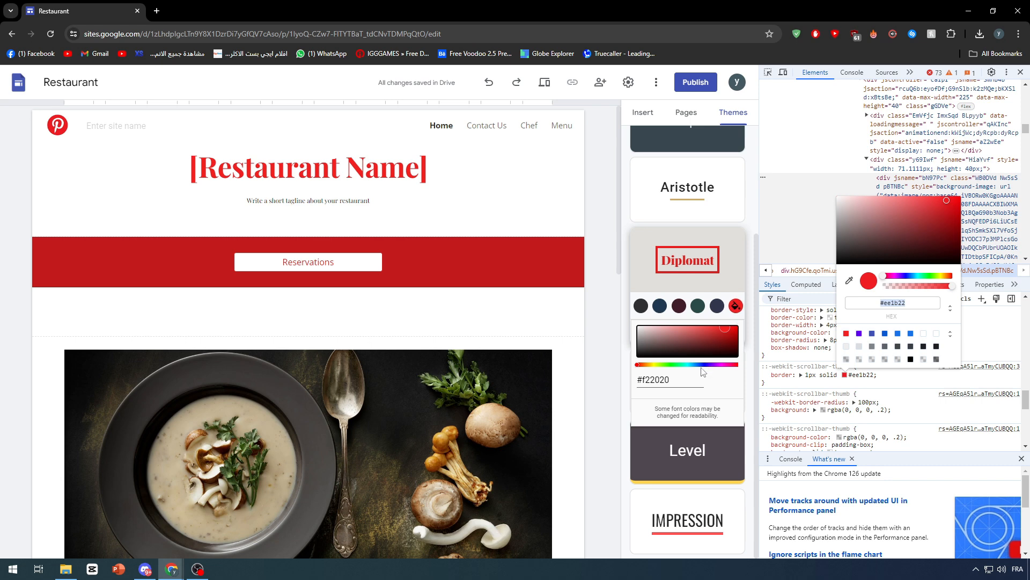
double_click(678, 379)
key("ctrl+v")
left_click(648, 380)
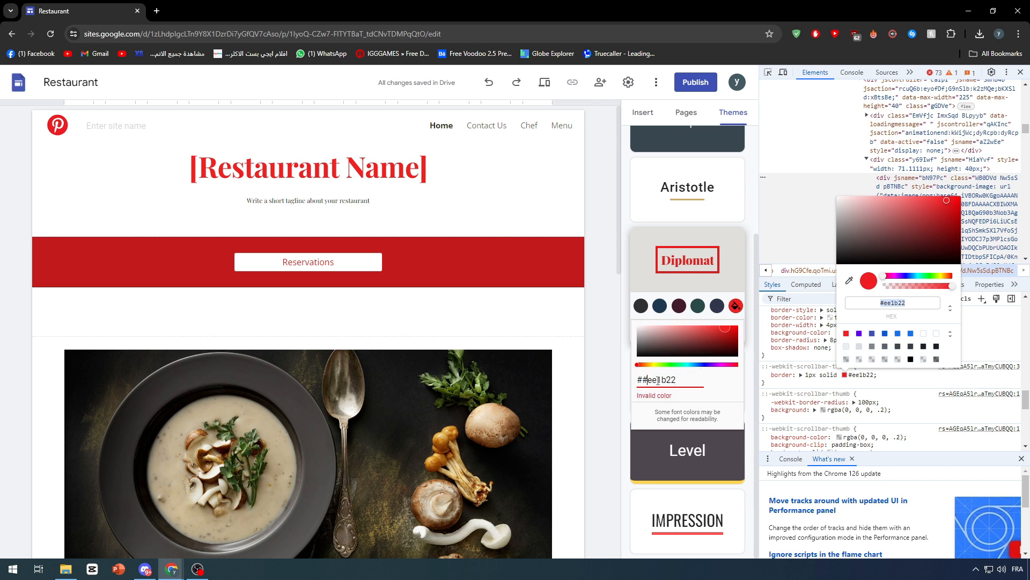
key("BackSpace")
key("Return")
left_click(1021, 72)
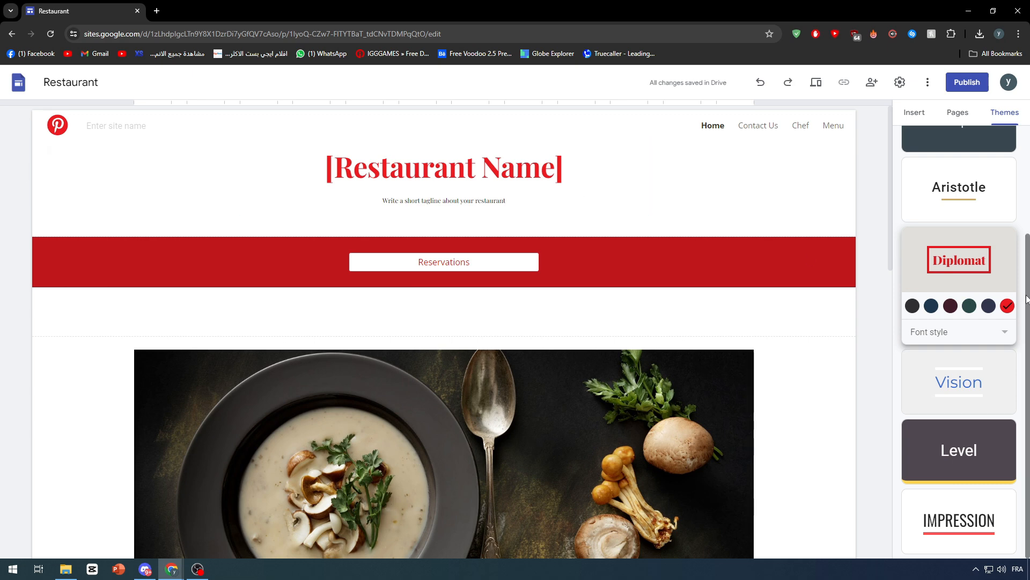
left_click(1008, 306)
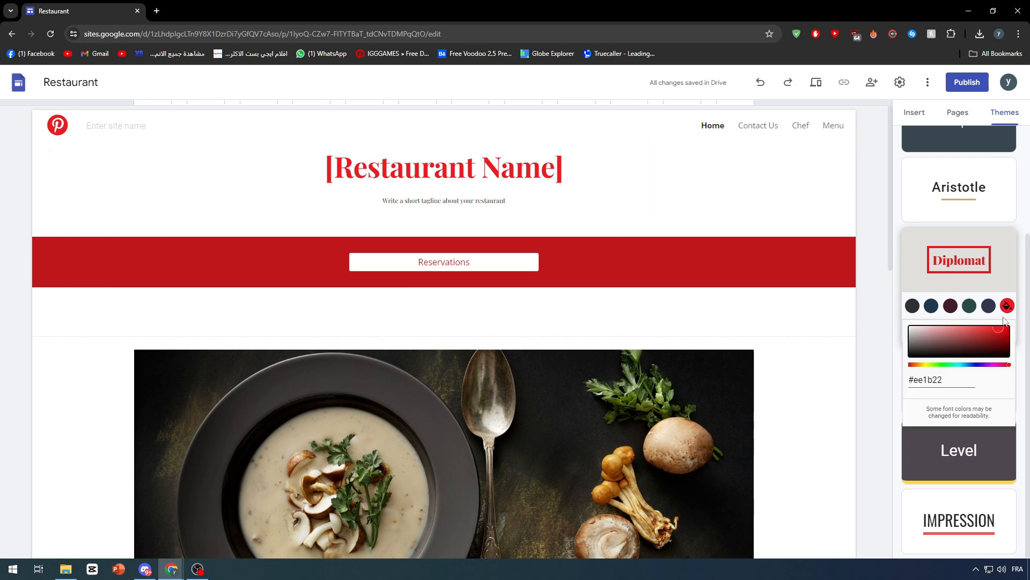
left_click(881, 363)
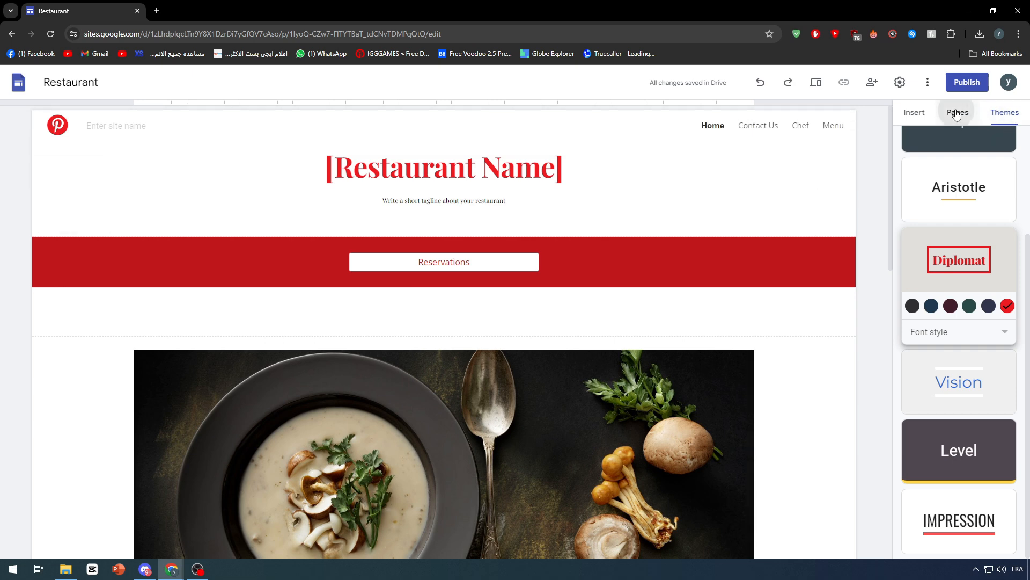
Preview the Contact Us page in the new theme colour and return to the Home page.
left_click(914, 112)
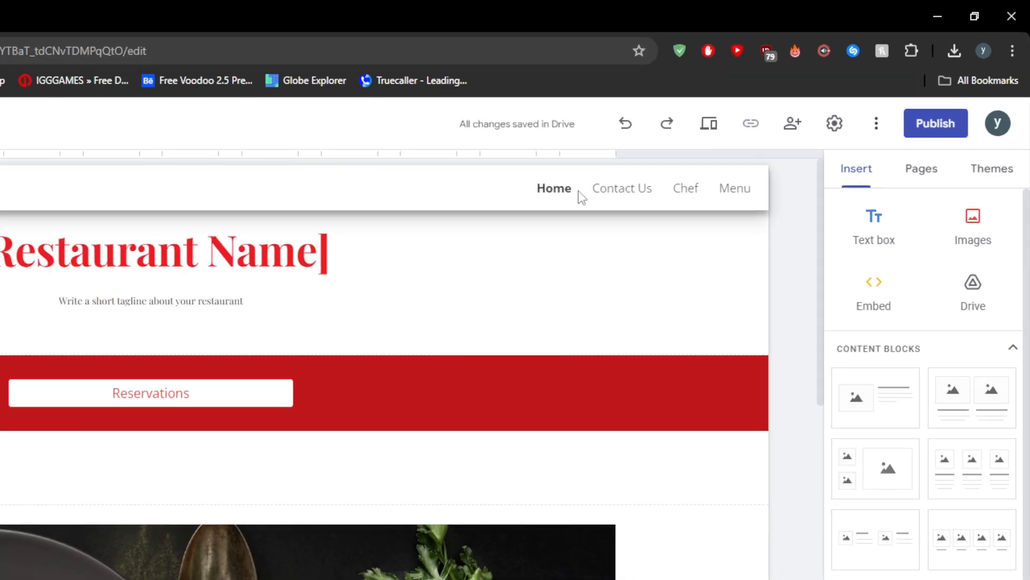
left_click(608, 198)
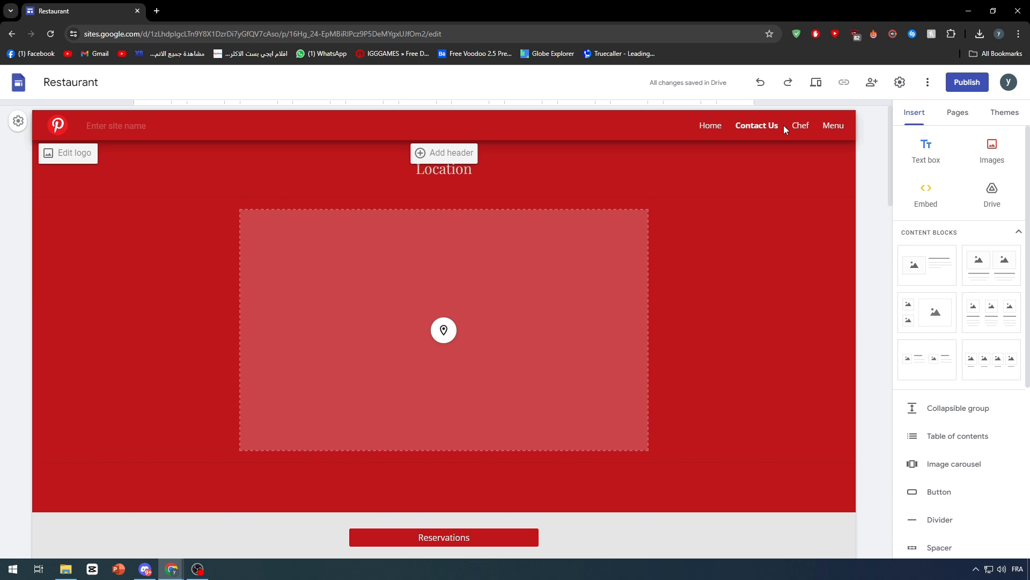
left_click(716, 125)
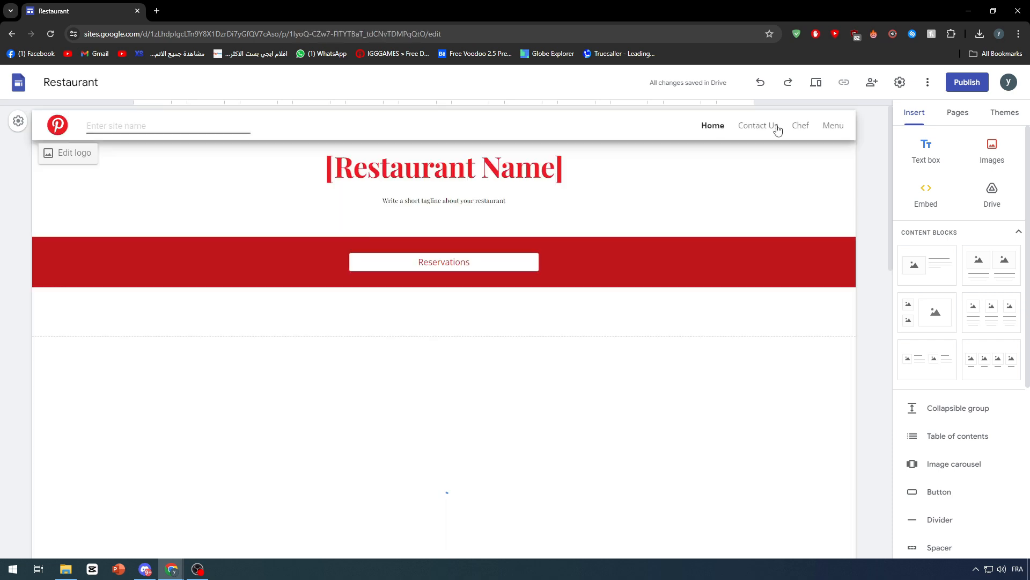
Delete the Contact Us, Chef and Menu pages from the site, keeping only Home.
left_click(958, 114)
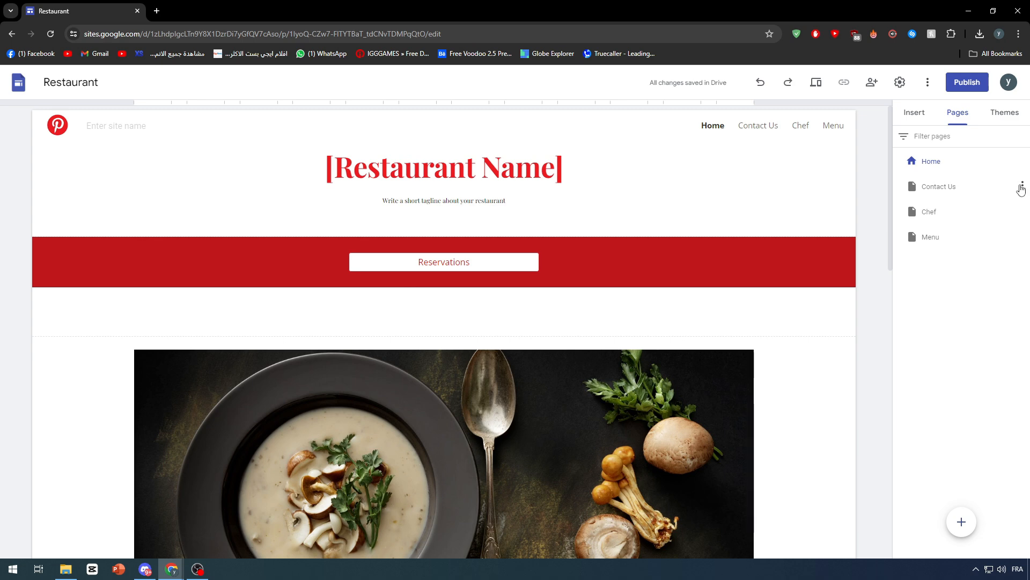
left_click(1022, 186)
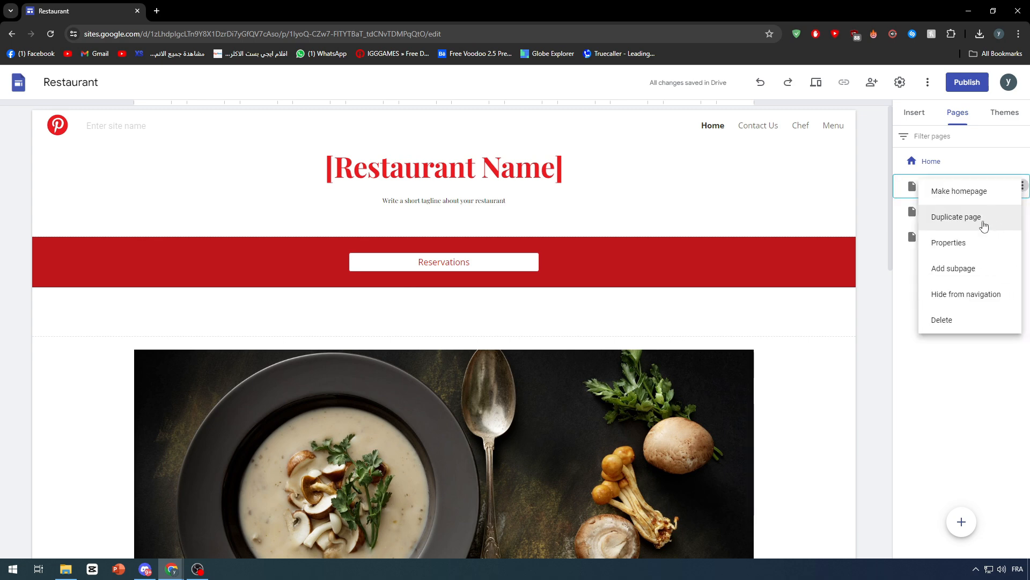
left_click(955, 324)
left_click(1022, 186)
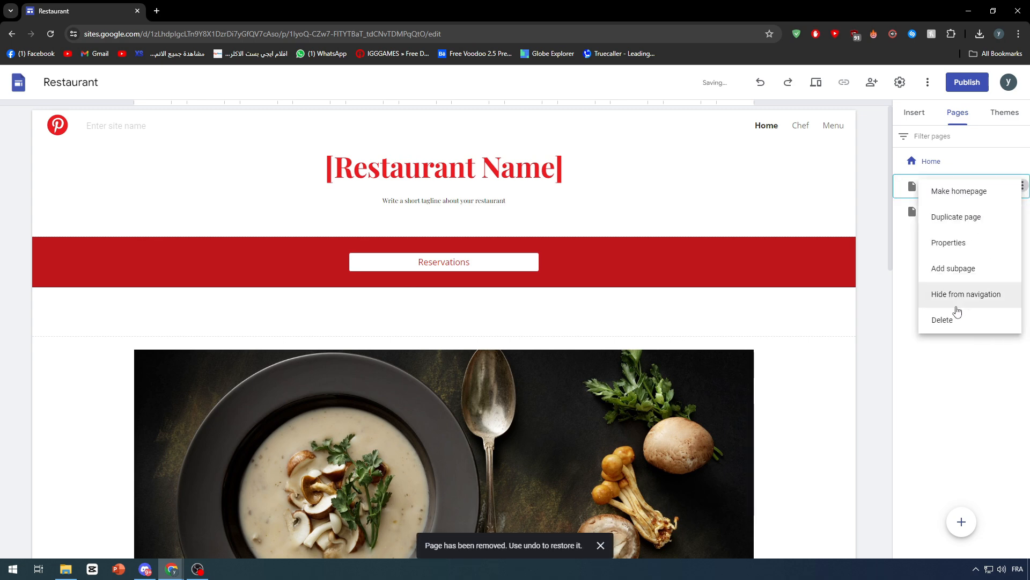
left_click(952, 321)
left_click(1023, 187)
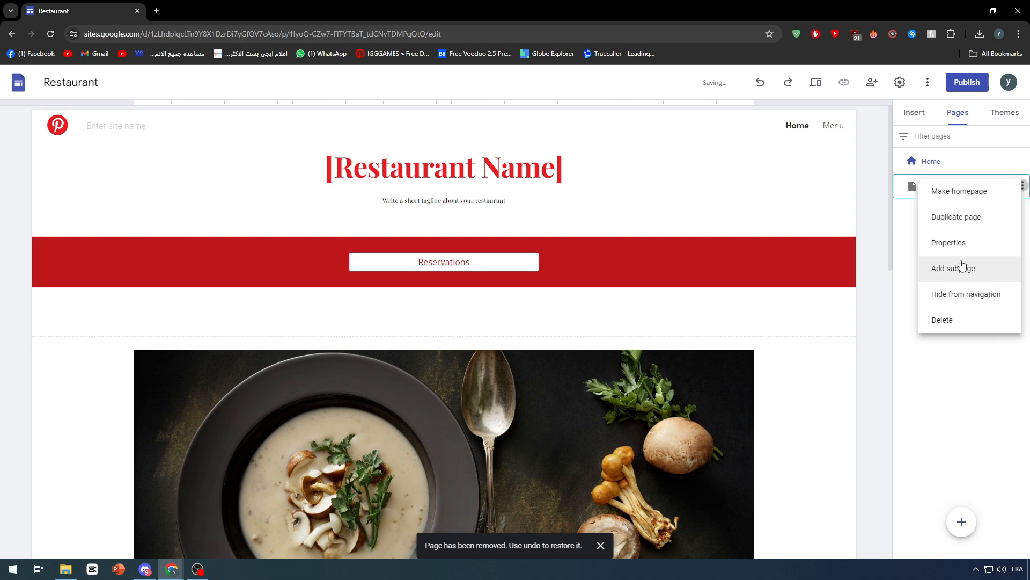
left_click(944, 320)
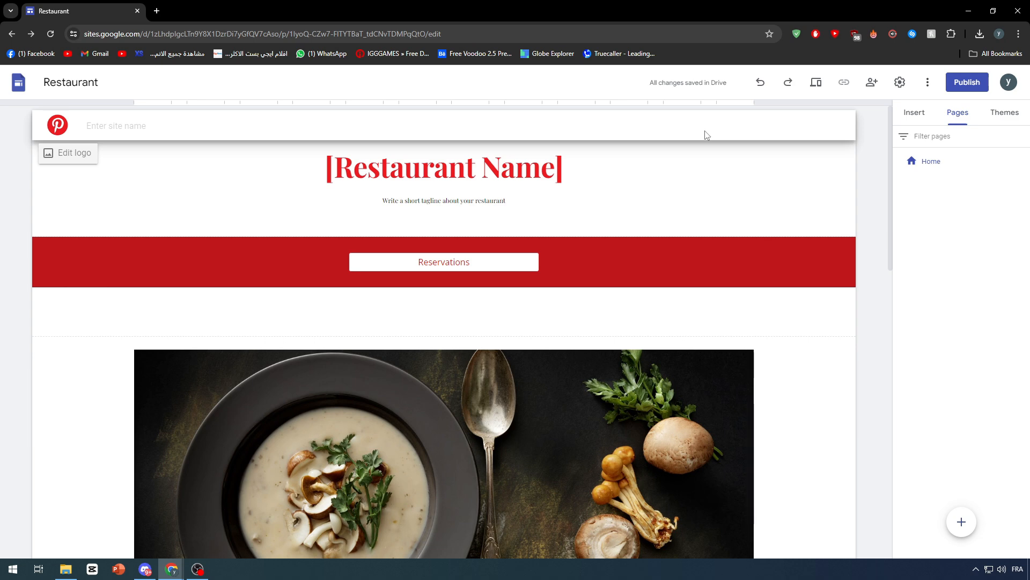
Add a new page named Menu and test switching between it and Home through the site's header navigation.
mouse_move(962, 525)
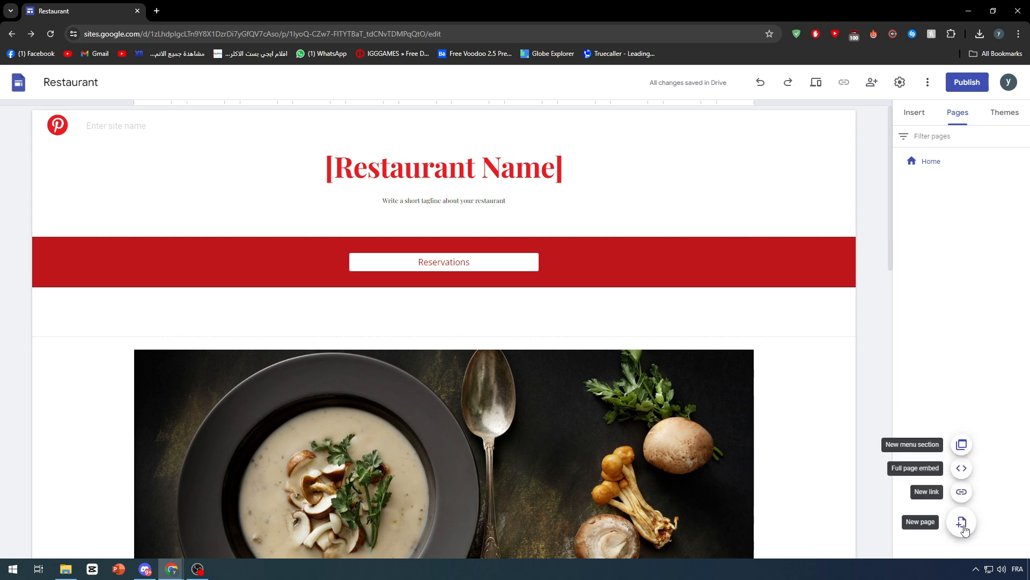
left_click(963, 523)
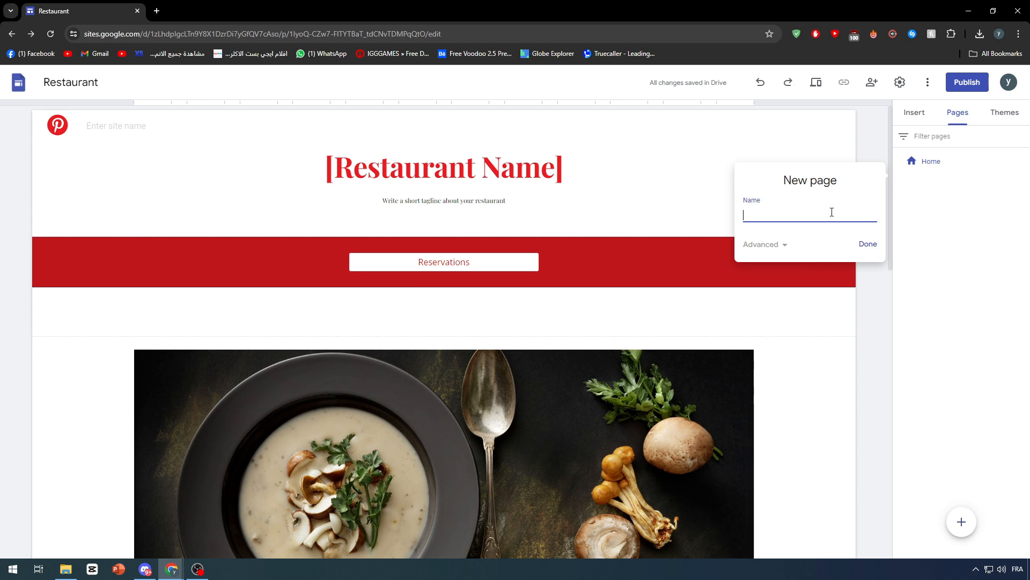
type("Menu")
key("Return")
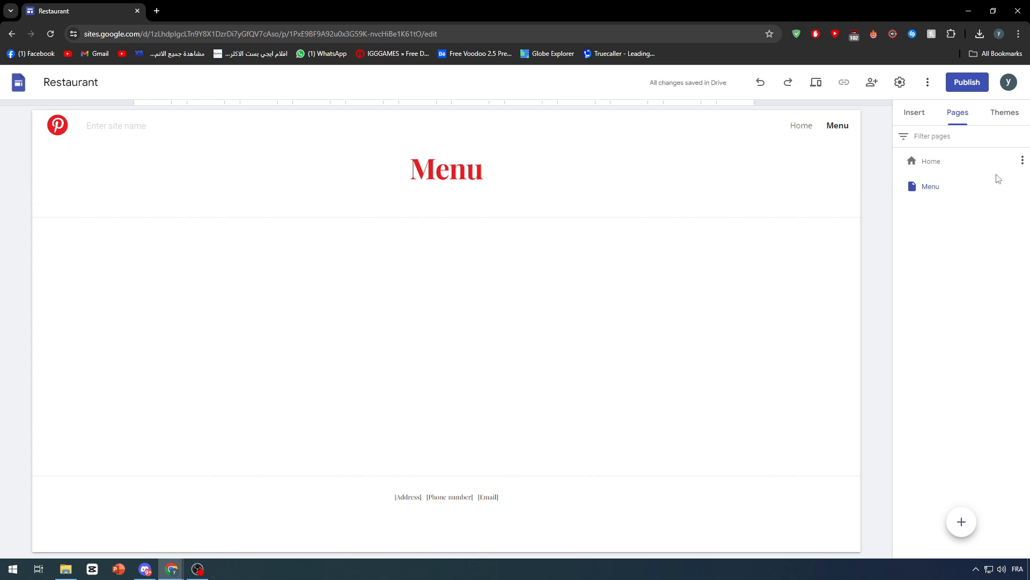
left_click(803, 125)
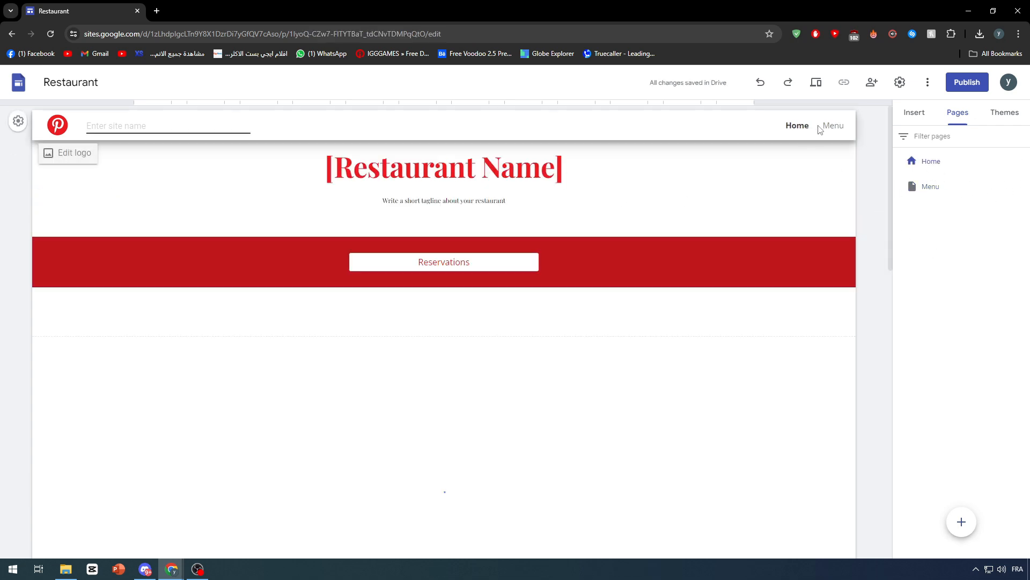
left_click(833, 126)
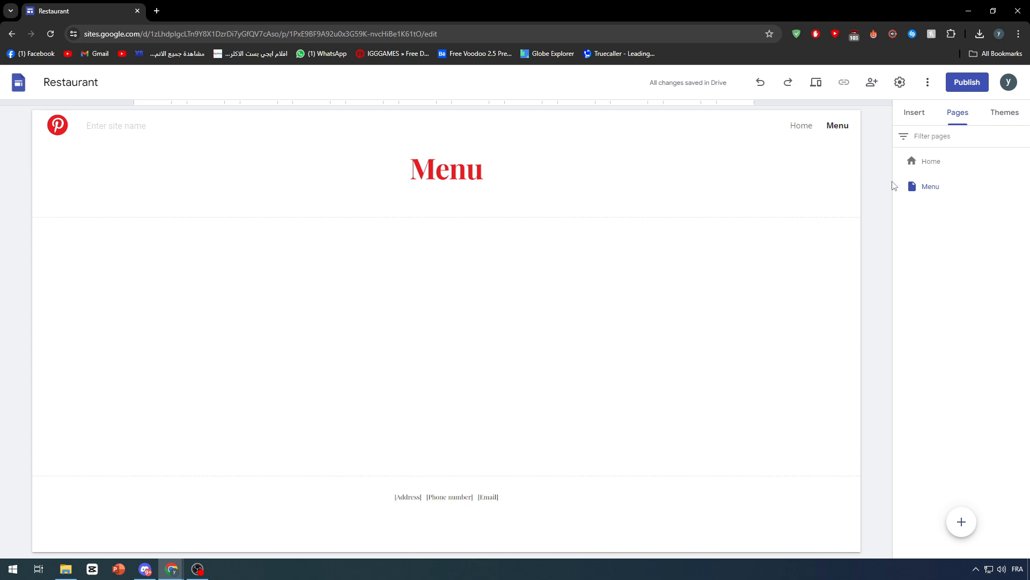
Try a custom path matching the page name in the Menu page's advanced properties, and clear it again.
left_click(1024, 186)
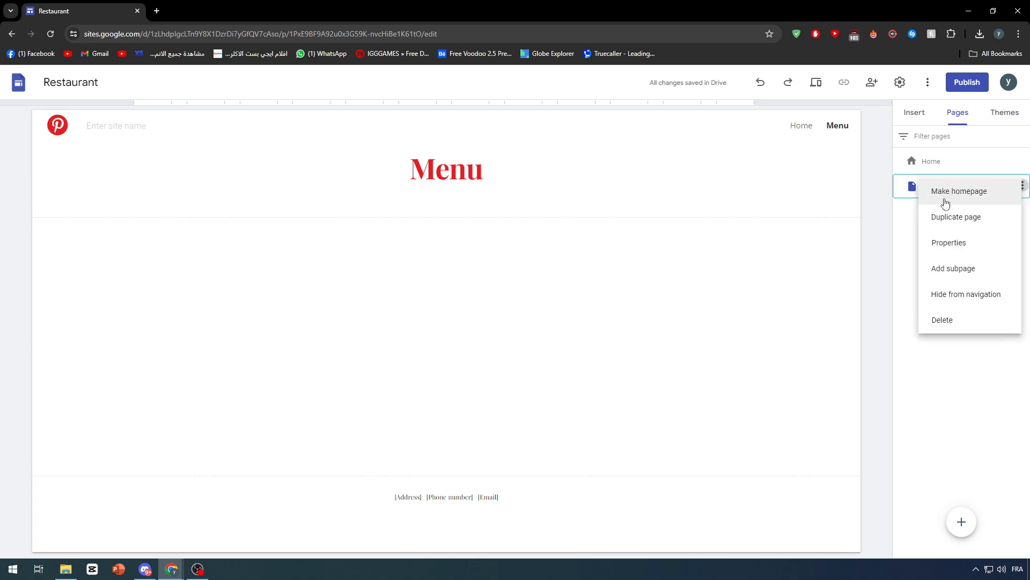
left_click(934, 242)
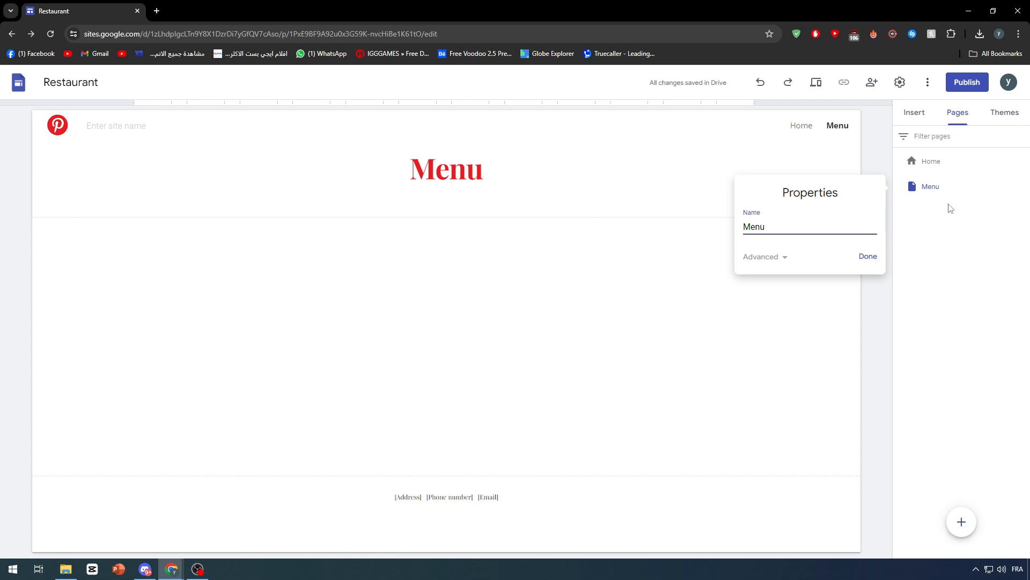
left_click(772, 257)
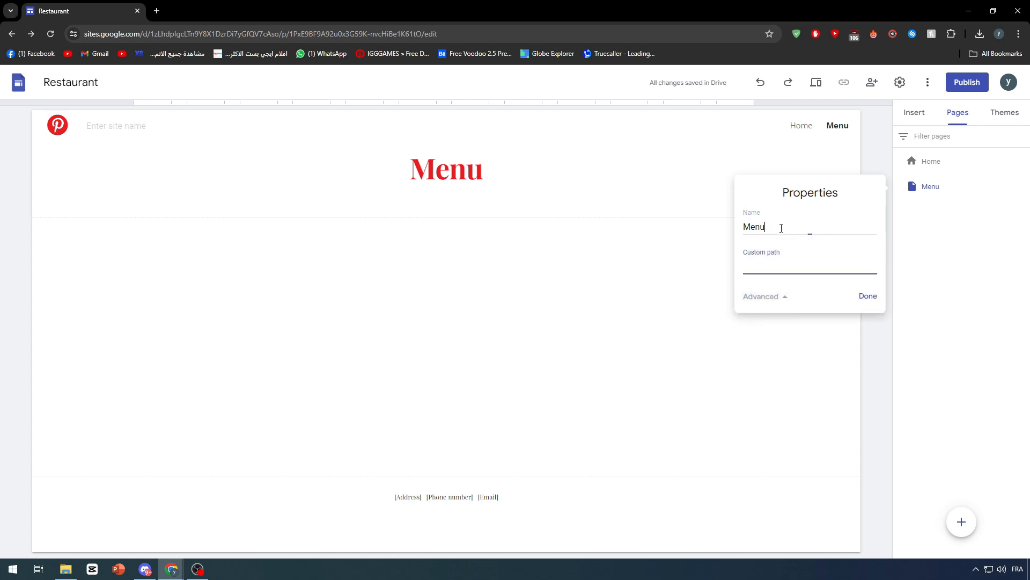
left_click_drag(781, 228, 733, 229)
key("ctrl+c")
left_click(767, 267)
key("ctrl+v")
left_click(758, 200)
left_click_drag(771, 267, 682, 267)
key("BackSpace")
left_click(863, 136)
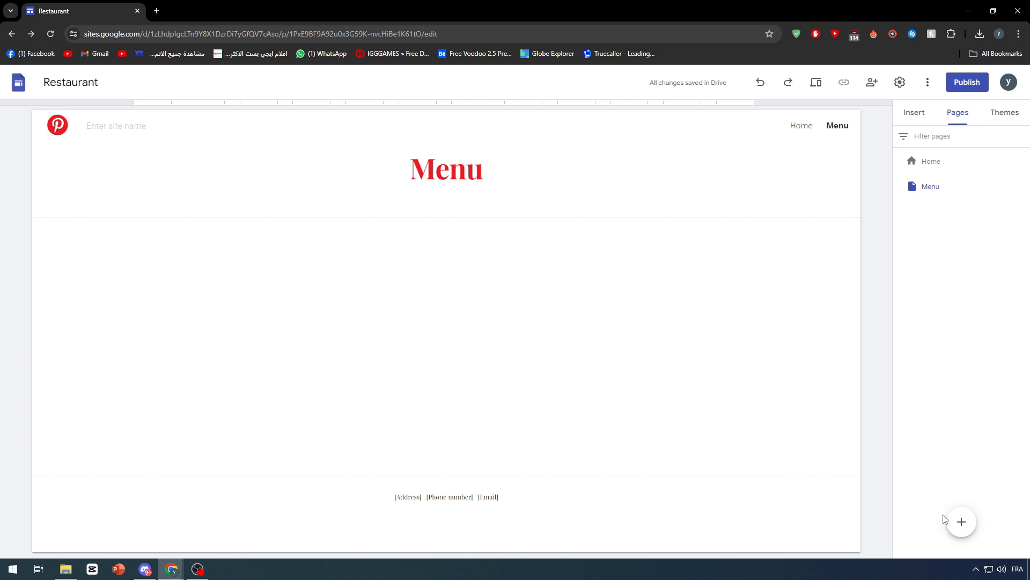
Add two more new pages named Food and Drink.
left_click(960, 522)
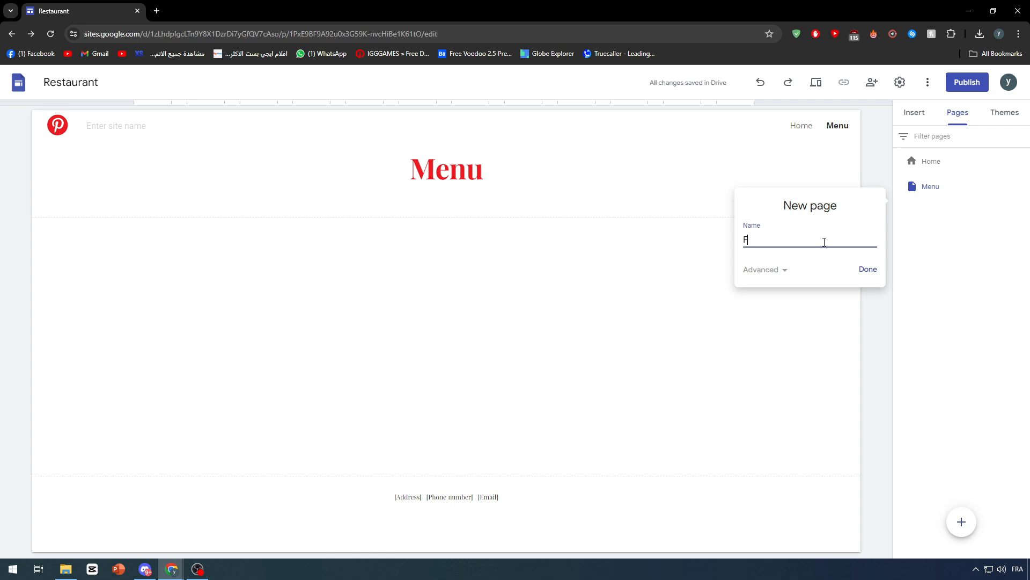
type("d")
key("Return")
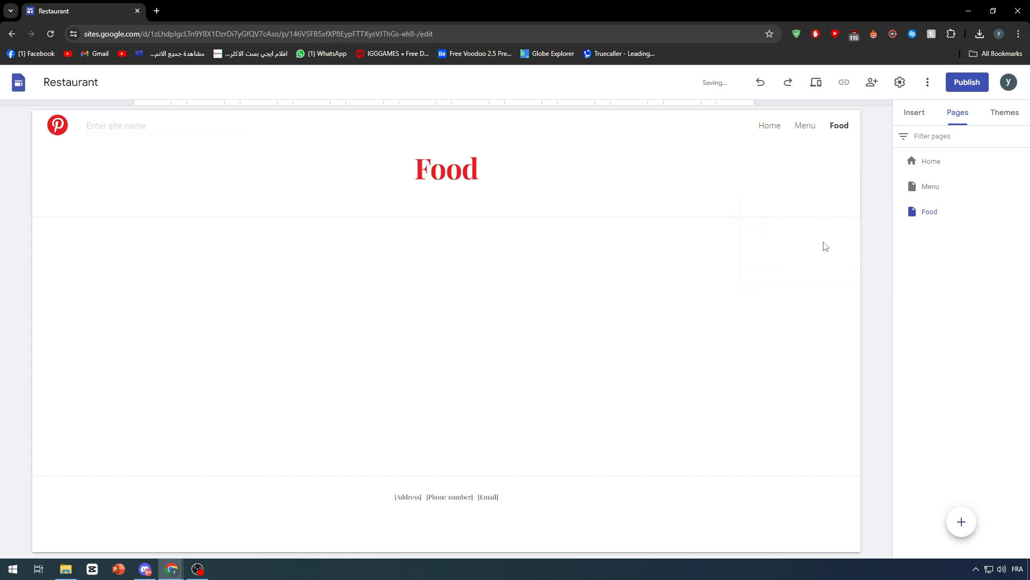
left_click(963, 521)
type("Drink")
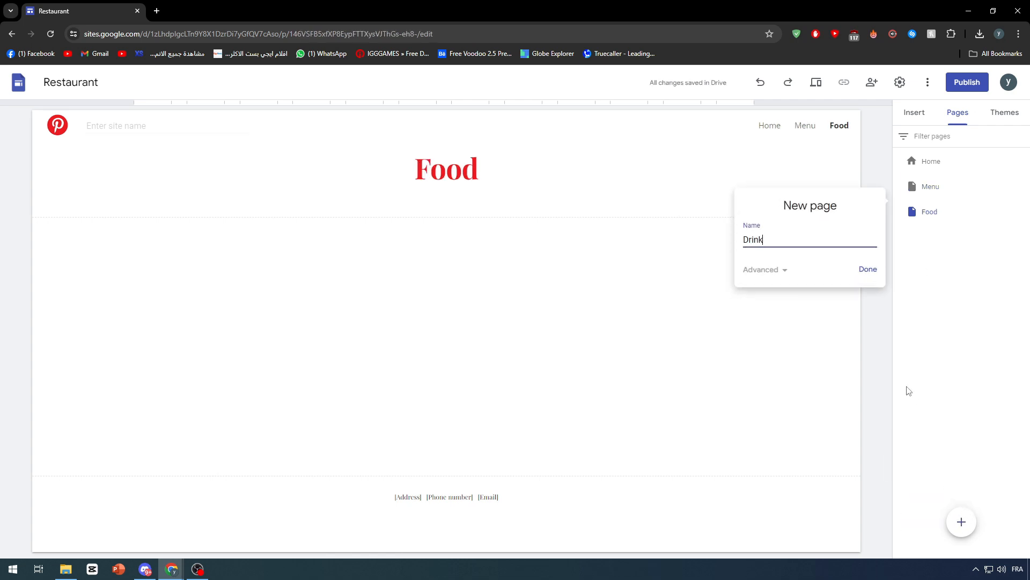
key("Return")
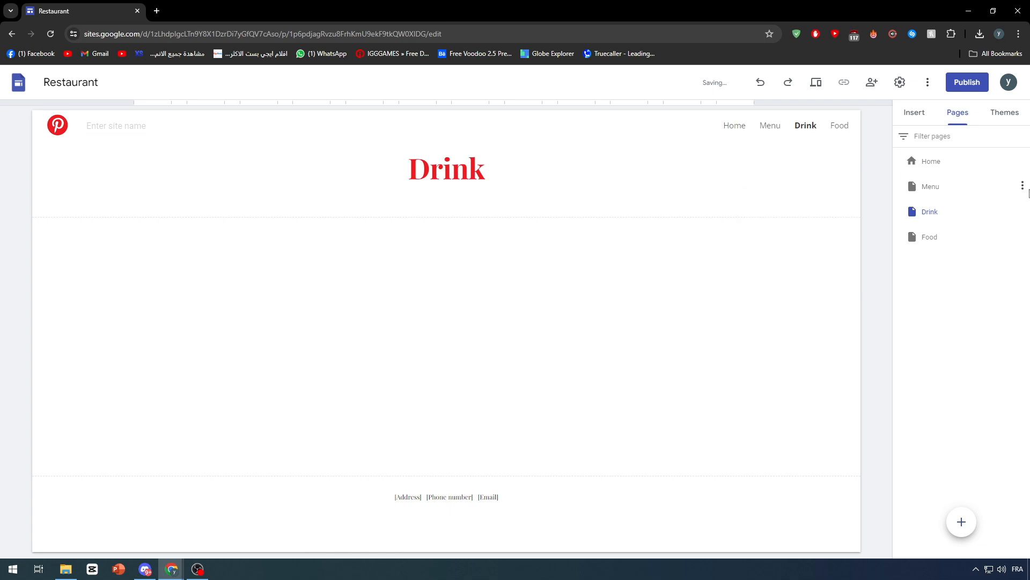
Nest the Food and Drink pages under Menu as subpages and rename Drink to Drinks.
mouse_move(963, 213)
left_mouse_down()
mouse_move(975, 202)
mouse_move(966, 206)
left_mouse_up()
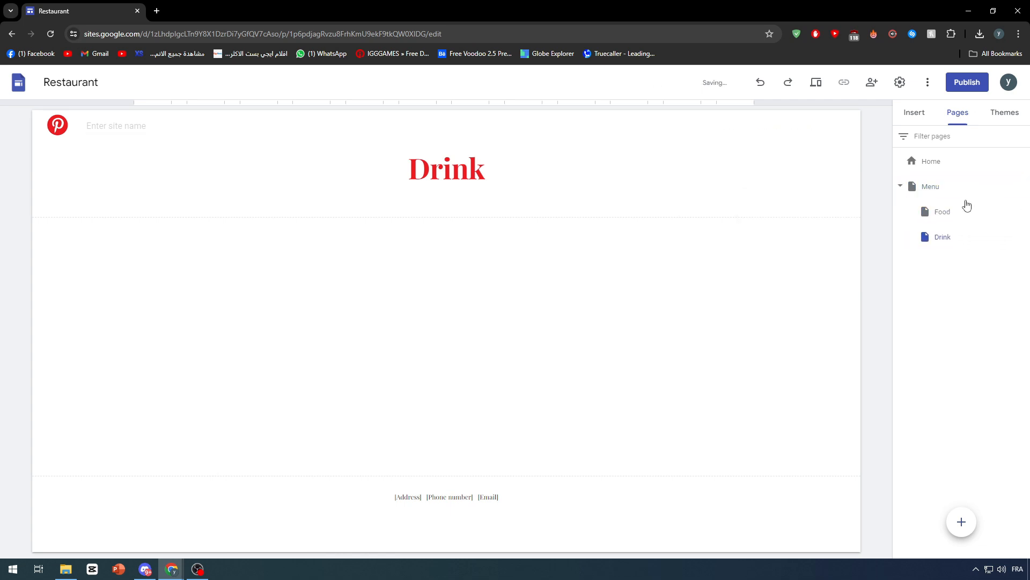
double_click(953, 236)
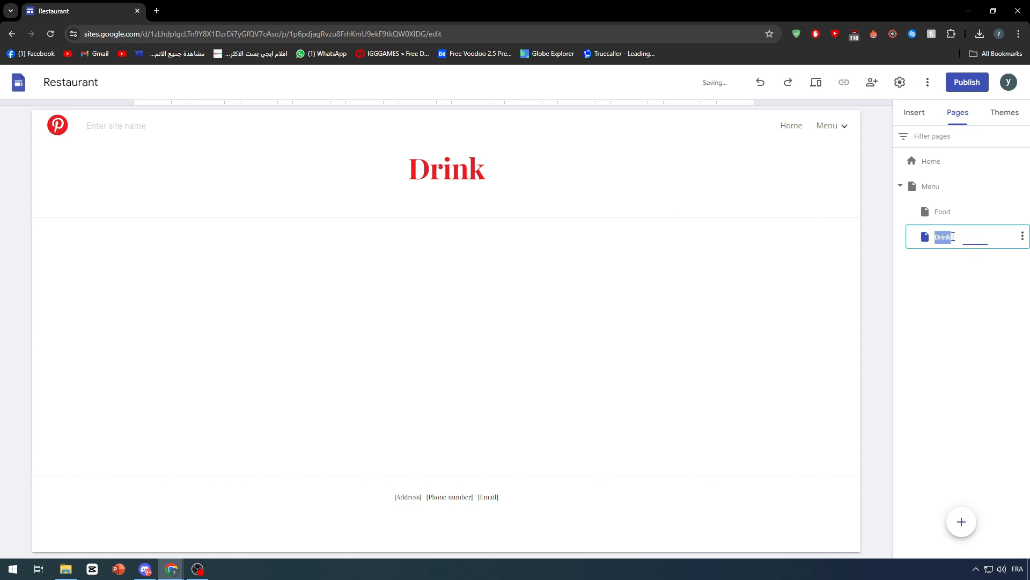
left_click(977, 243)
type("s")
left_click(959, 215)
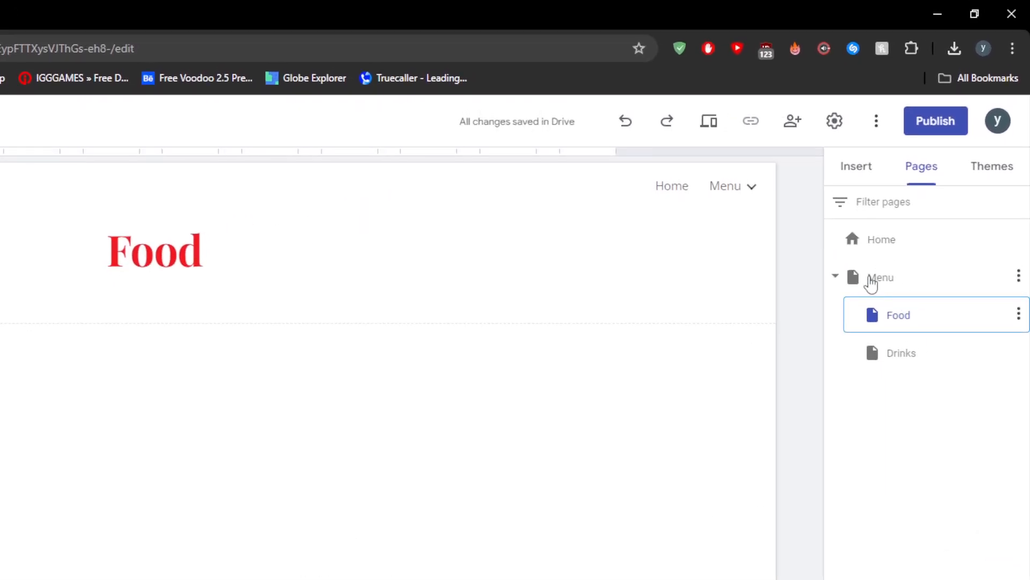
Preview the Menu dropdown in the site header, opening the Drinks subpage and the Menu page from it.
left_click(746, 186)
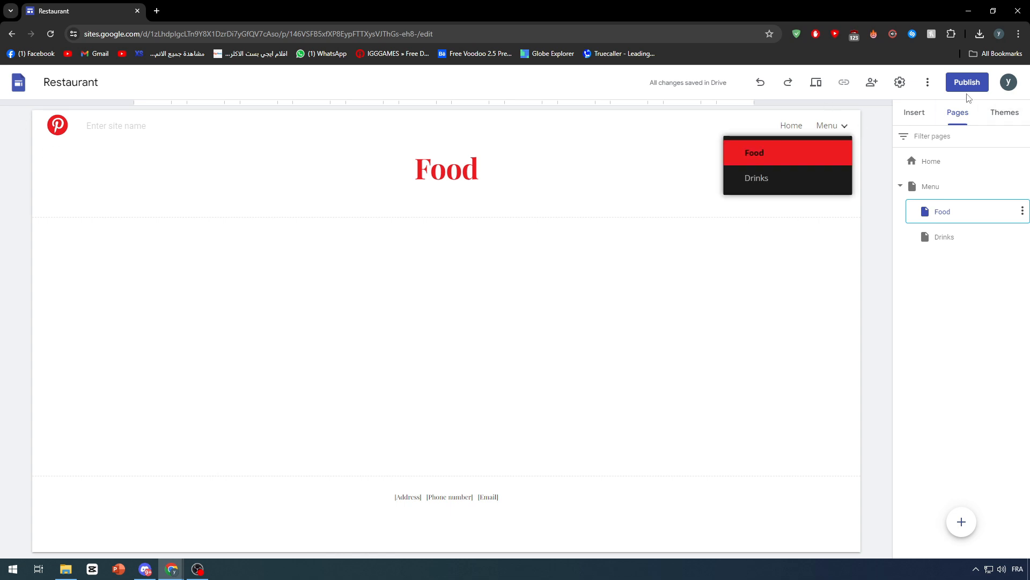
mouse_move(832, 126)
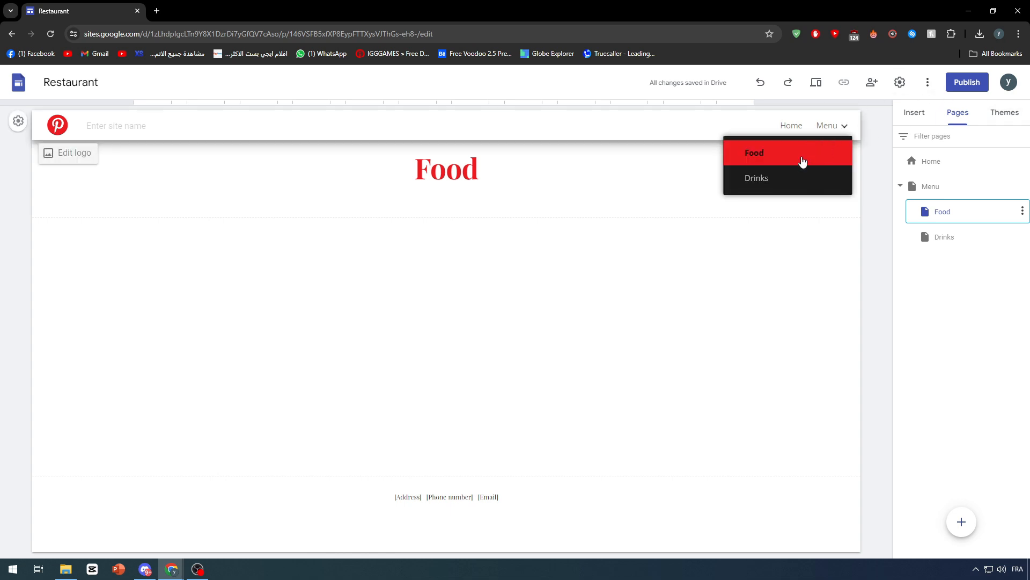
left_click(794, 178)
left_click(829, 126)
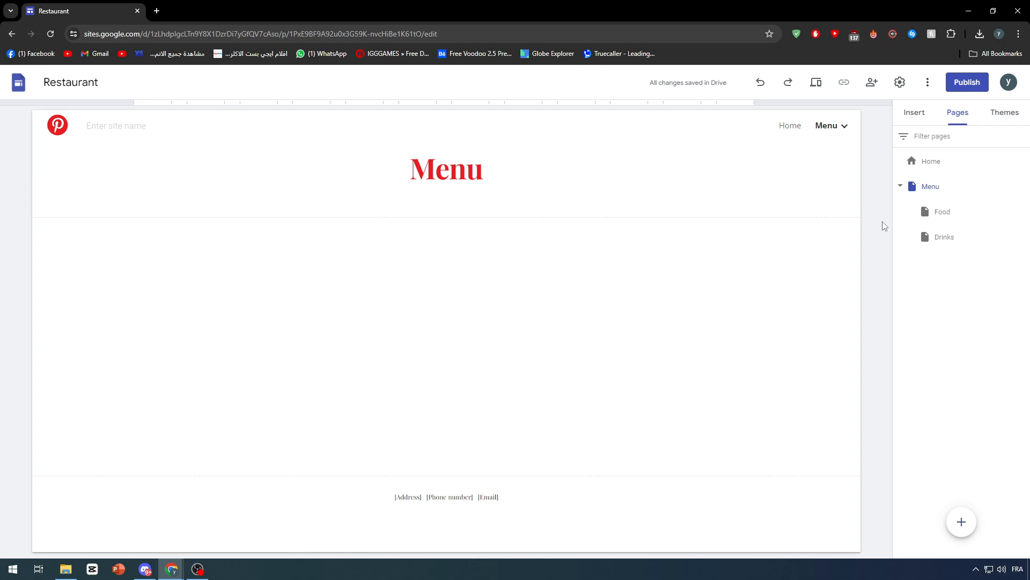
mouse_move(827, 126)
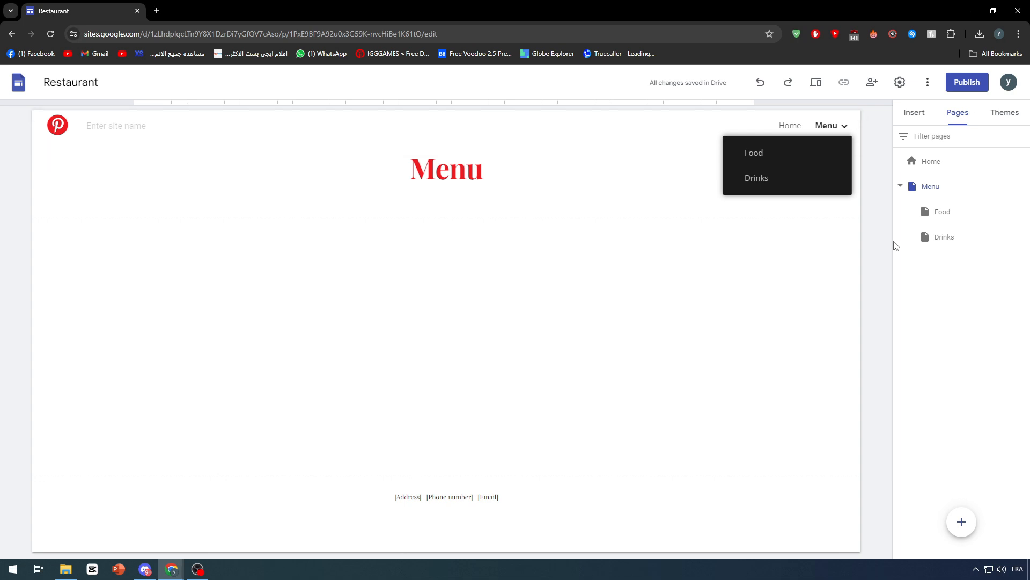
left_click(916, 468)
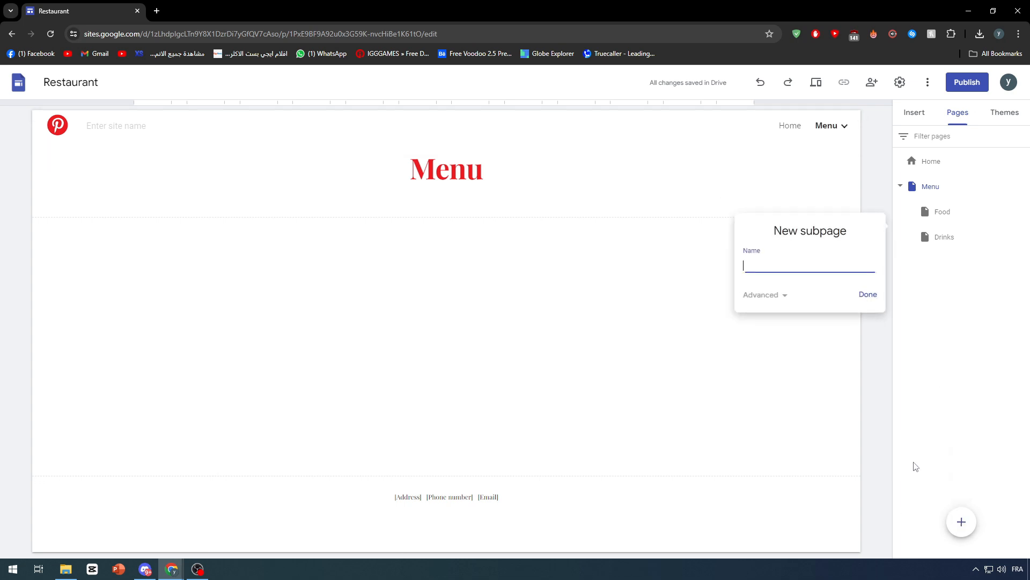
left_click(960, 314)
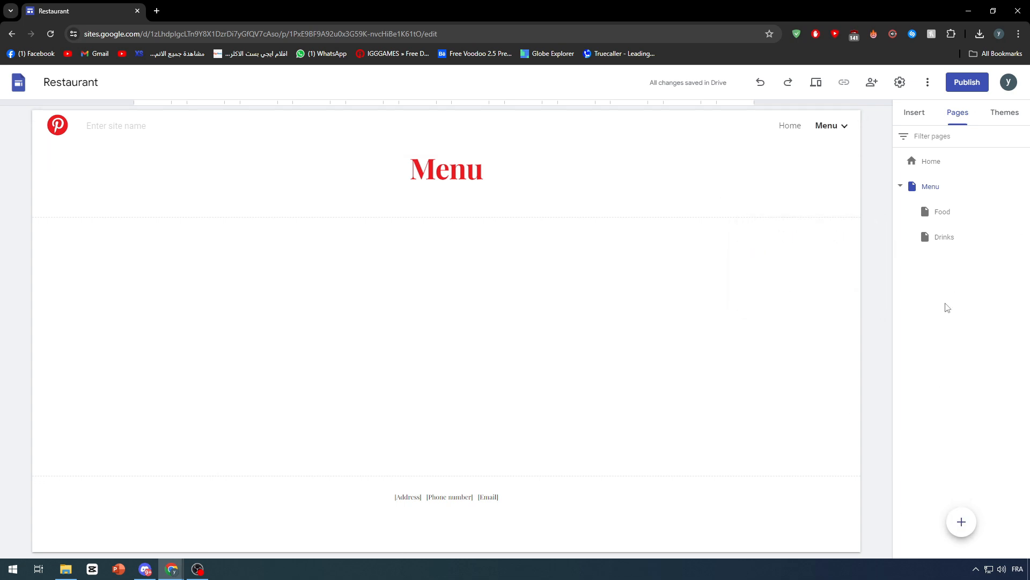
left_click(901, 186)
left_click(901, 186)
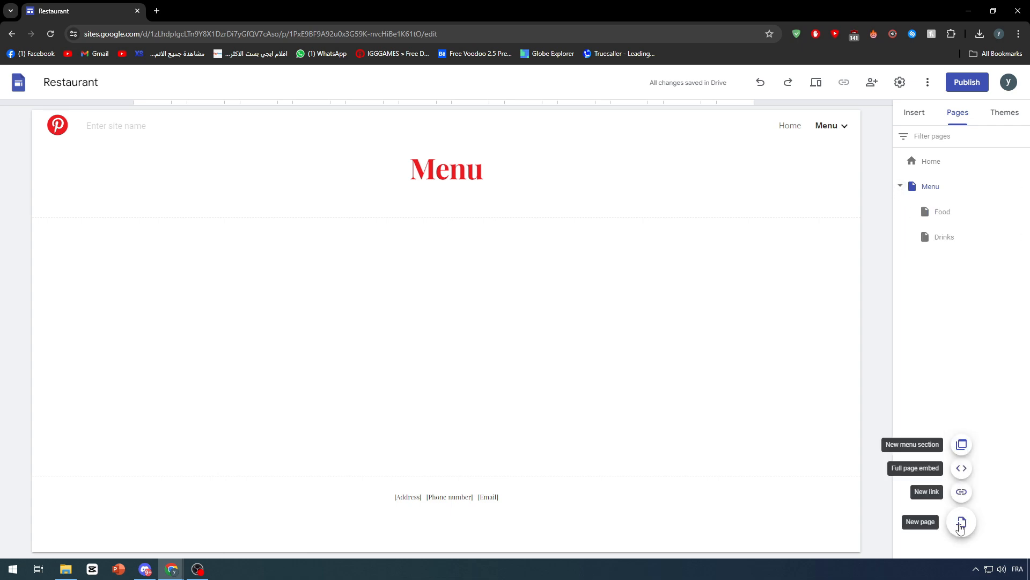
Create a page named Test from the Menu page and move it out of Menu to the top level.
left_click(961, 523)
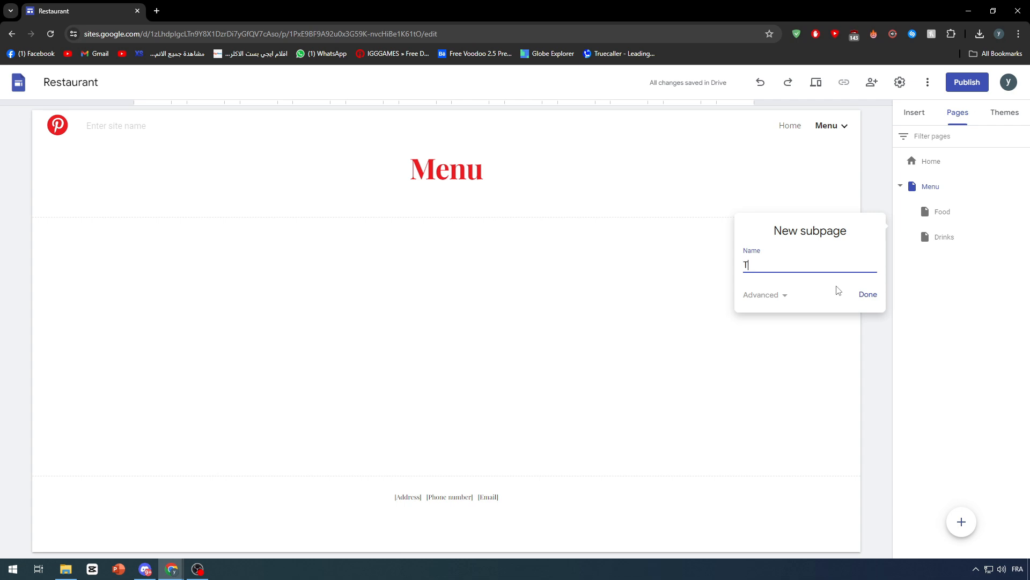
type("Test")
key("Return")
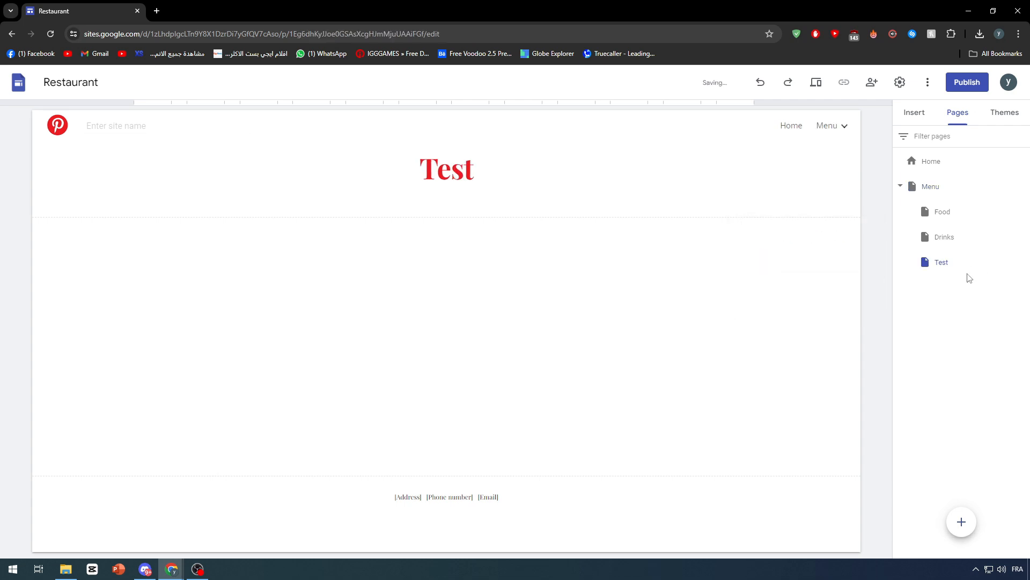
left_click_drag(969, 277, 937, 280)
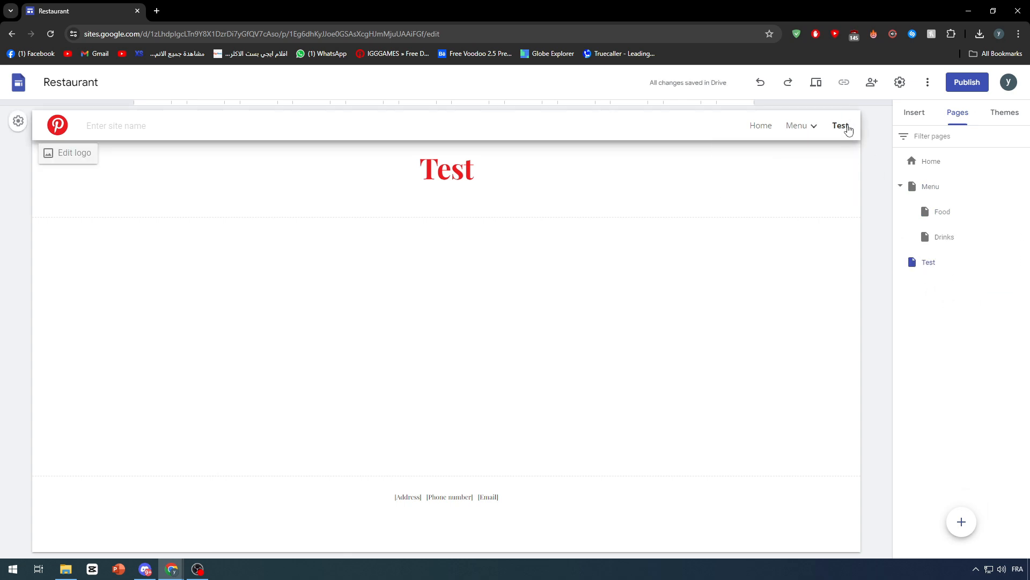
Extend the Test page's title to read "Test azeazea".
left_click(480, 170)
type("azeaze")
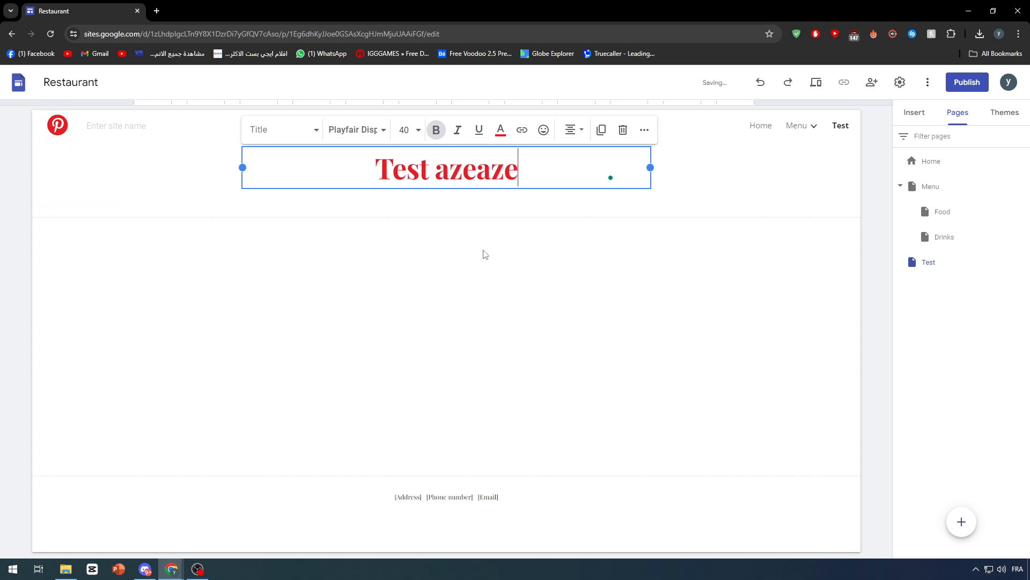
type("a")
left_click(485, 255)
Insert a text box with the filler text "azeazeazeazeaz" below the Test page's title, and return to the page list.
left_click(915, 116)
left_click(926, 153)
type("azeaz")
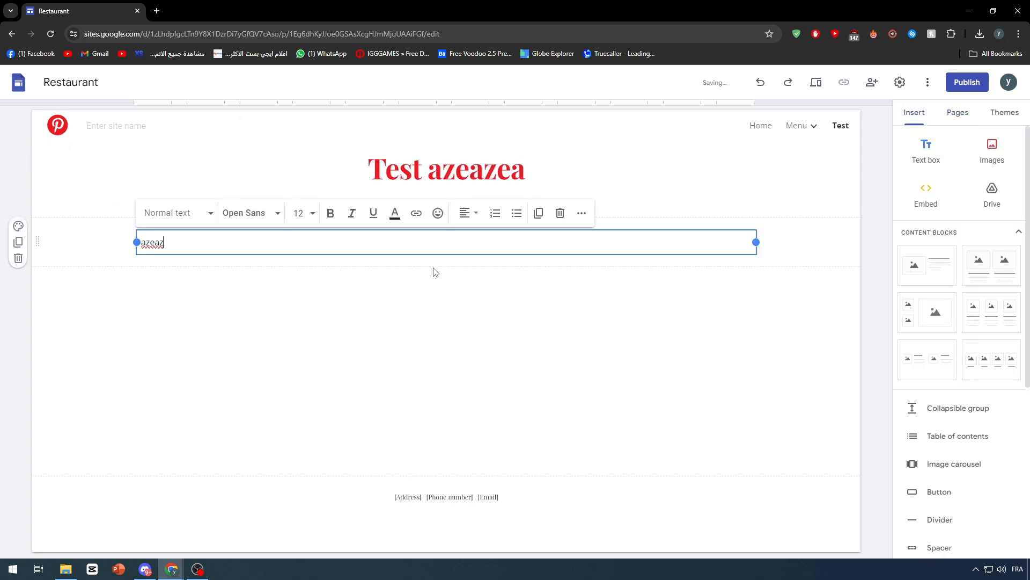
type("eazeazeaz")
left_click(367, 311)
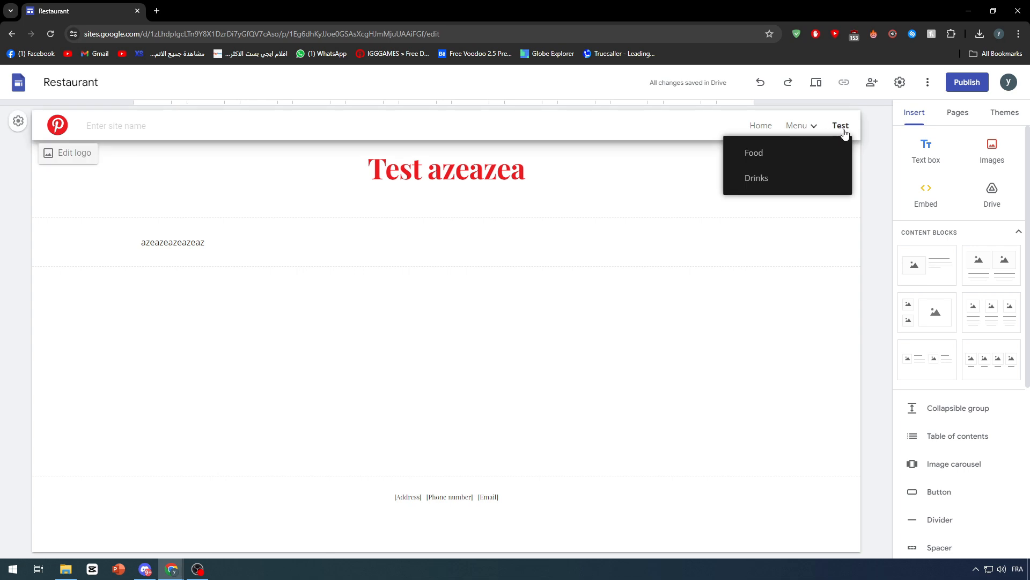
left_click(950, 119)
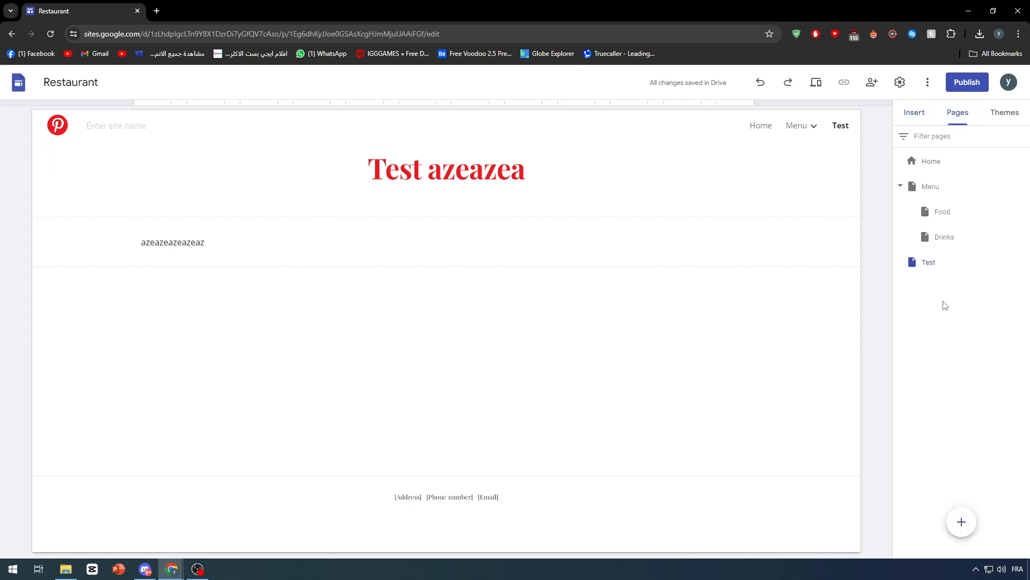
Hide the Test page from the site navigation and check the header's page links and Menu dropdown.
mouse_move(1018, 264)
left_click(1018, 292)
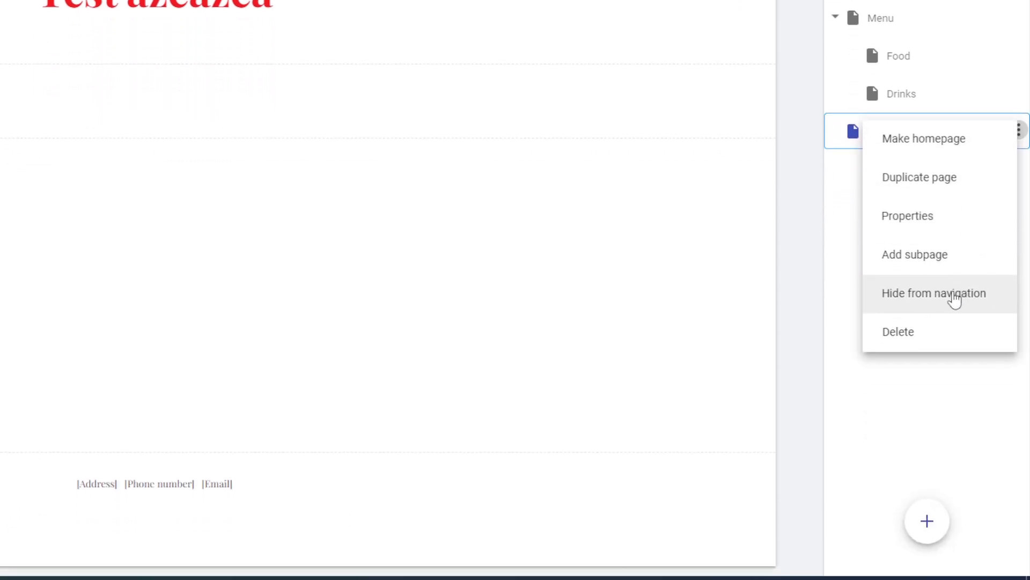
left_click(955, 295)
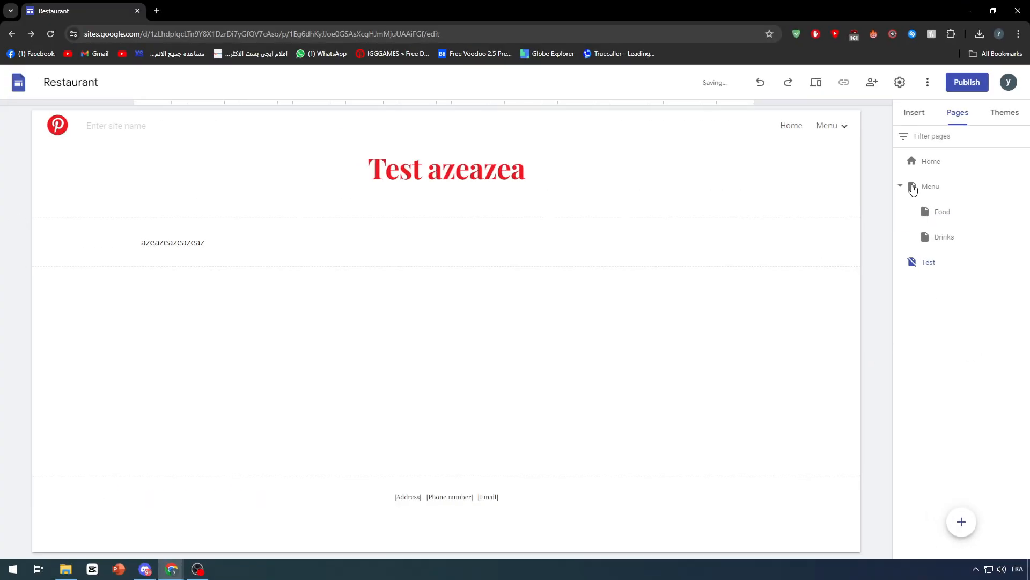
mouse_move(845, 118)
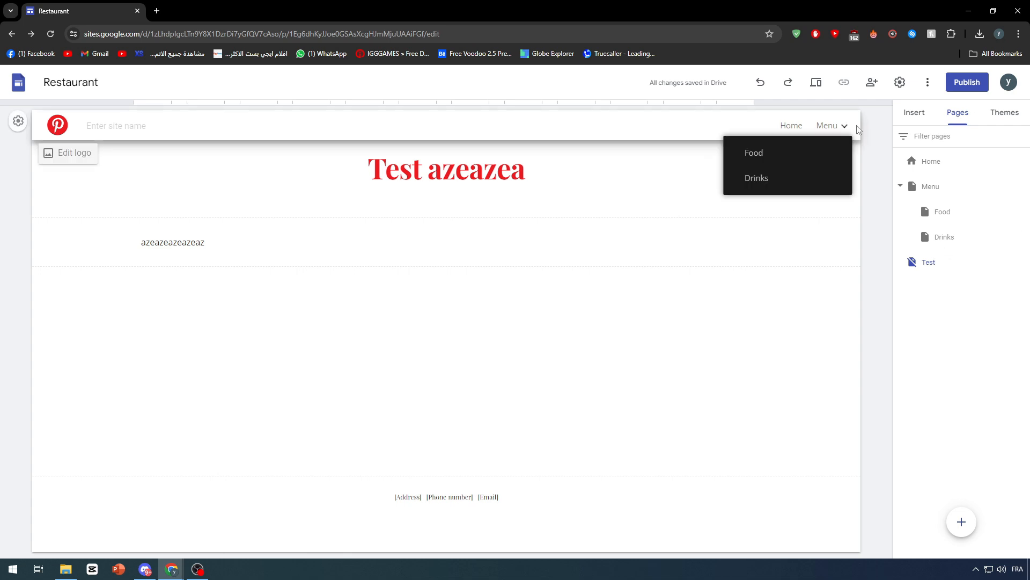
mouse_move(58, 129)
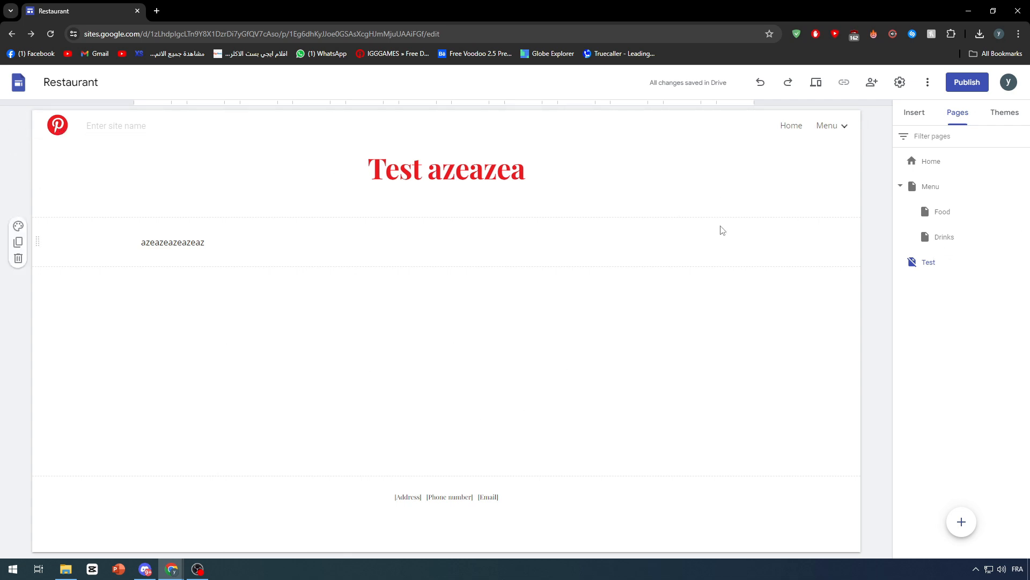
Open the Home page and inspect the Reservations button's name and link settings, closing them without changes.
left_click(923, 161)
scroll(432, 253, "down", 1)
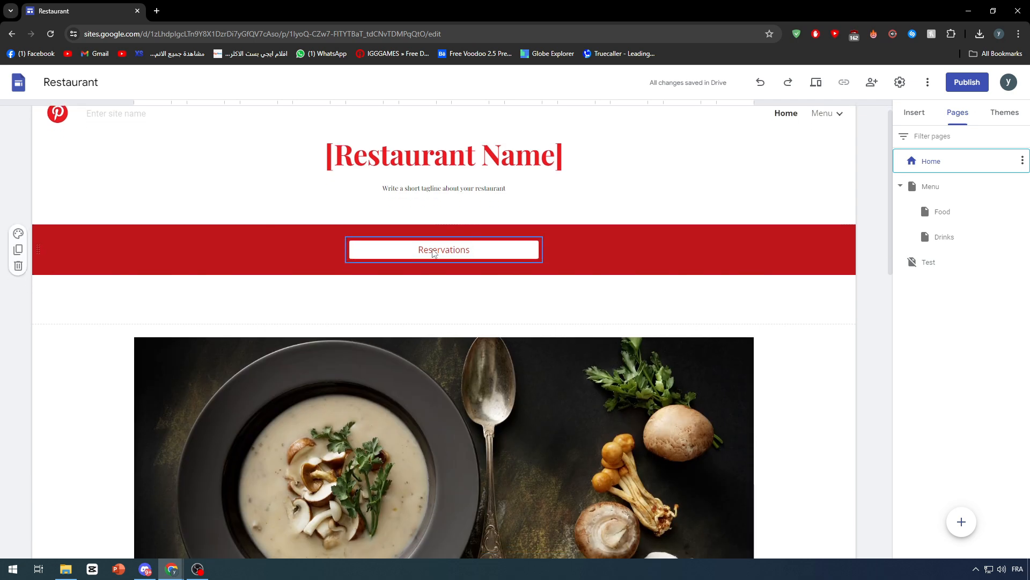
scroll(493, 231, "up", 1)
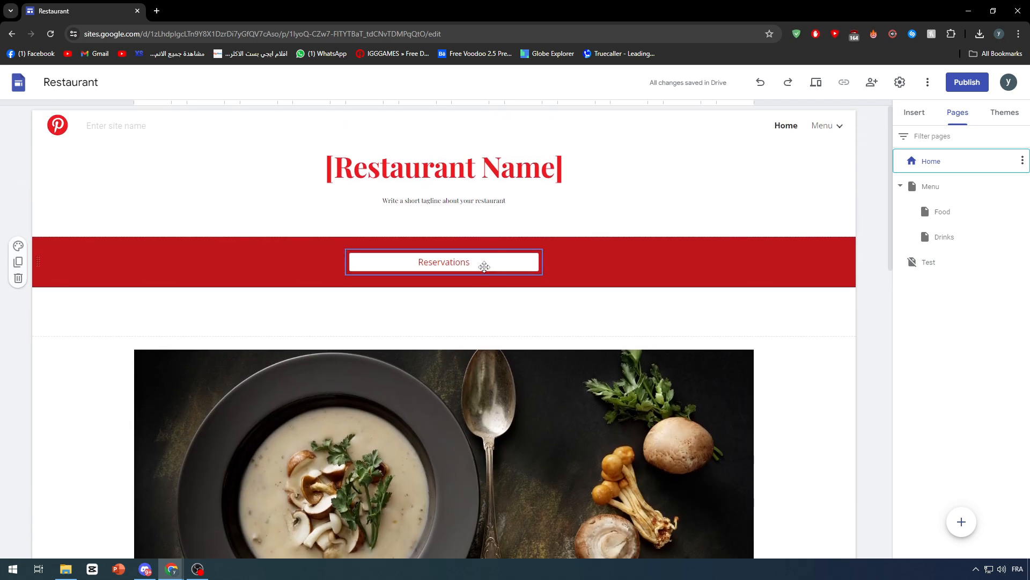
left_click(482, 263)
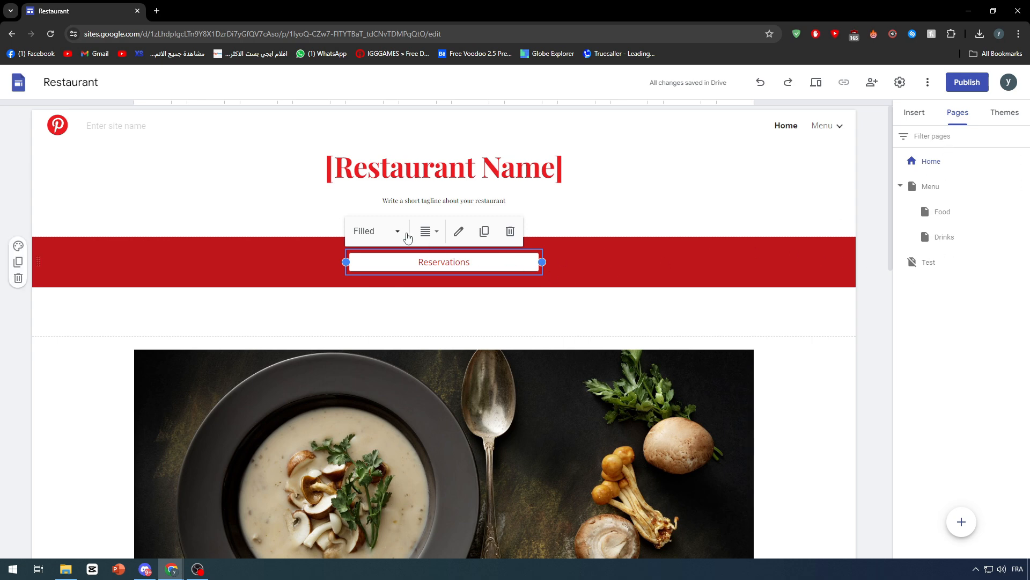
left_click(459, 232)
left_click_drag(476, 335, 314, 339)
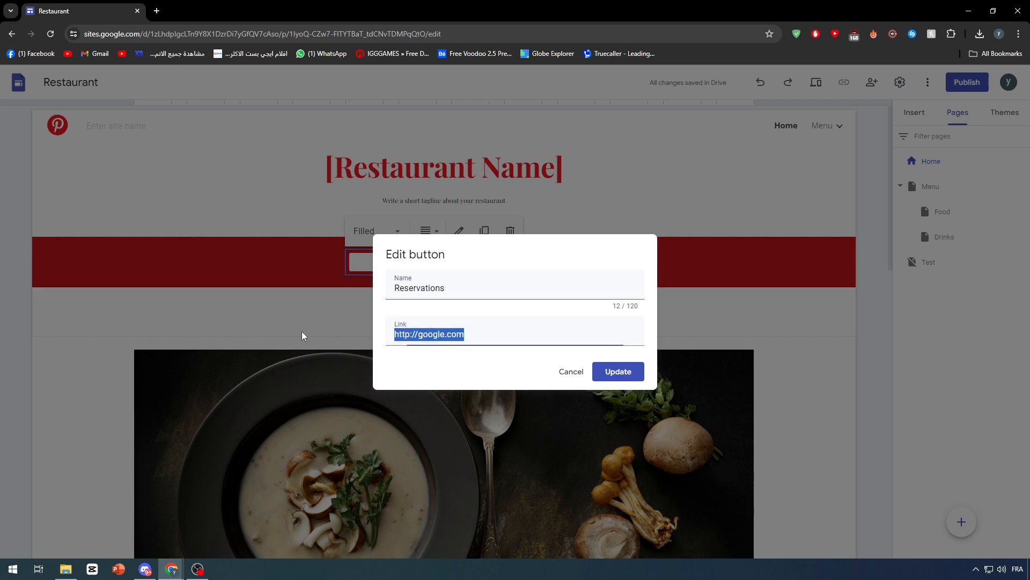
left_click(571, 371)
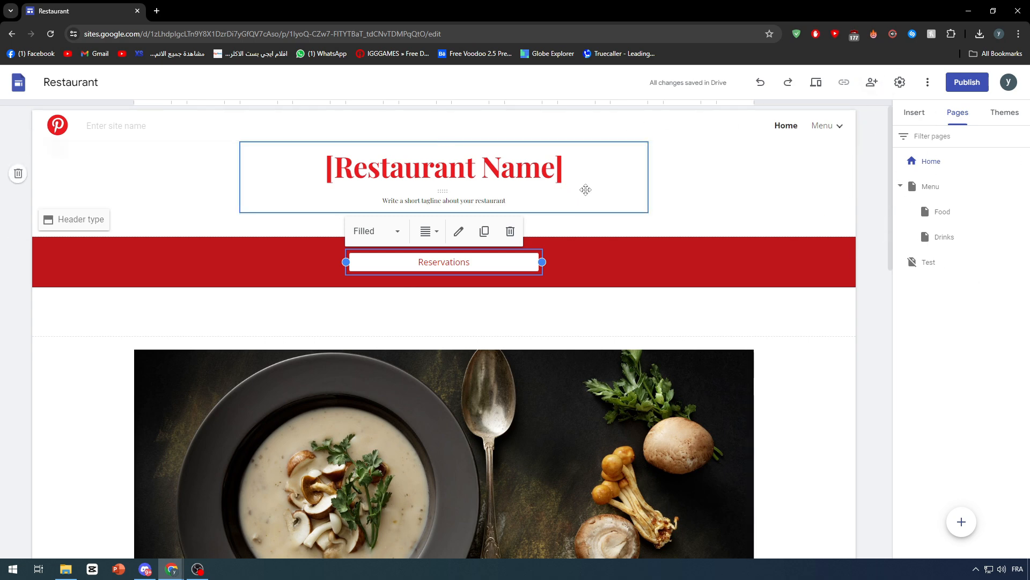
Make the Menu page the site's homepage and open it from the header navigation.
left_click(1022, 188)
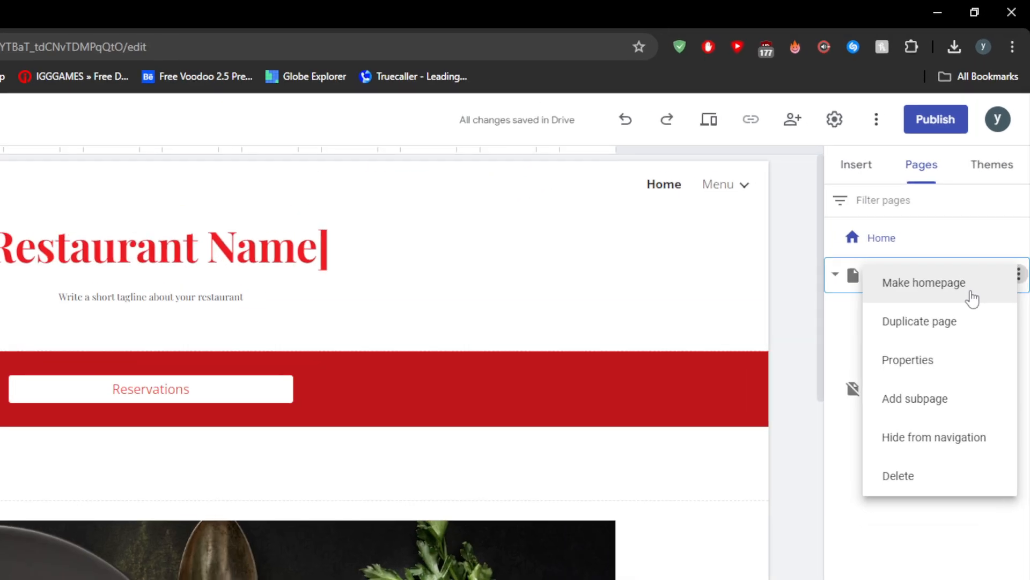
left_click(991, 201)
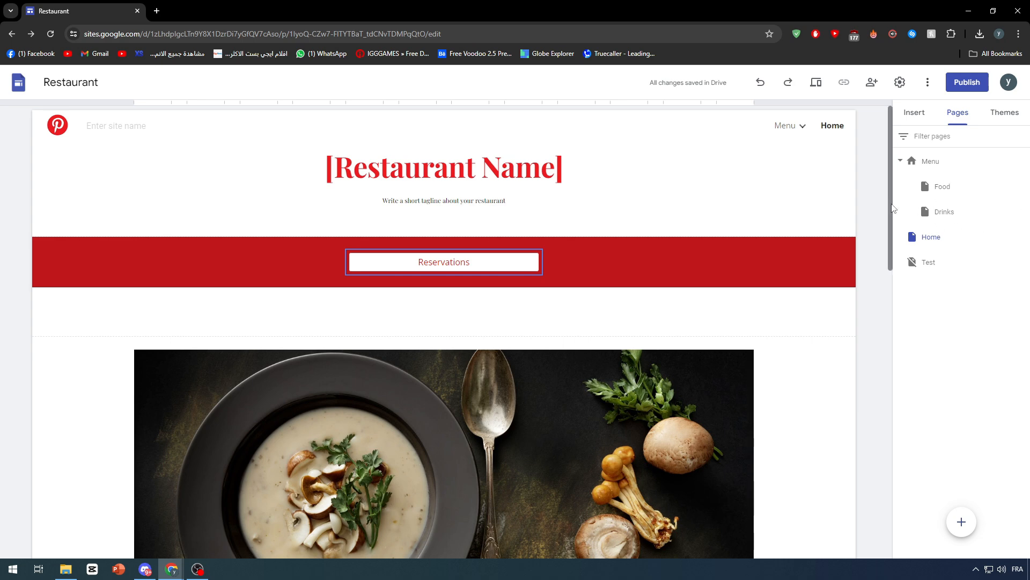
left_click(798, 126)
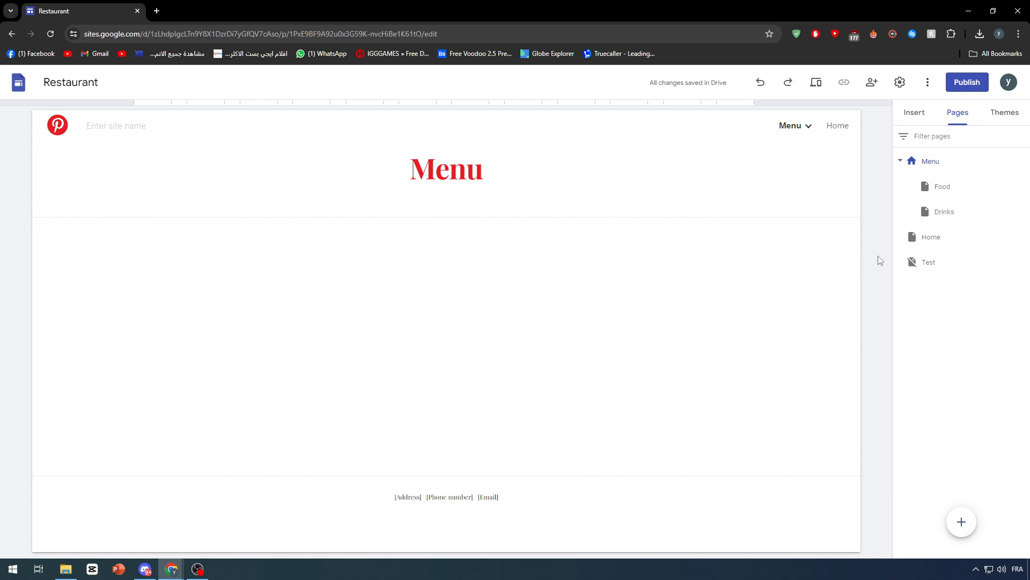
left_click(1022, 160)
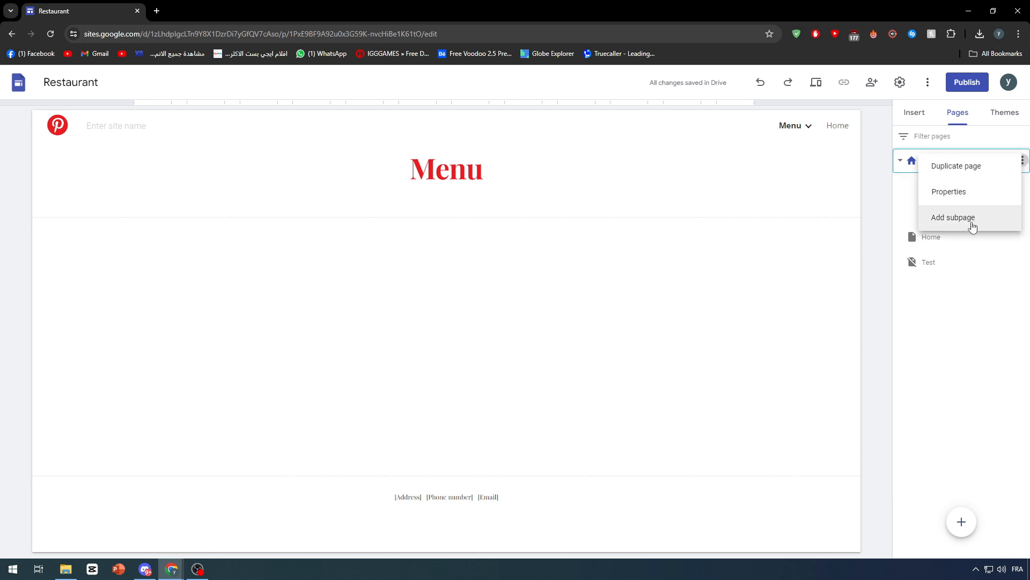
left_click(968, 278)
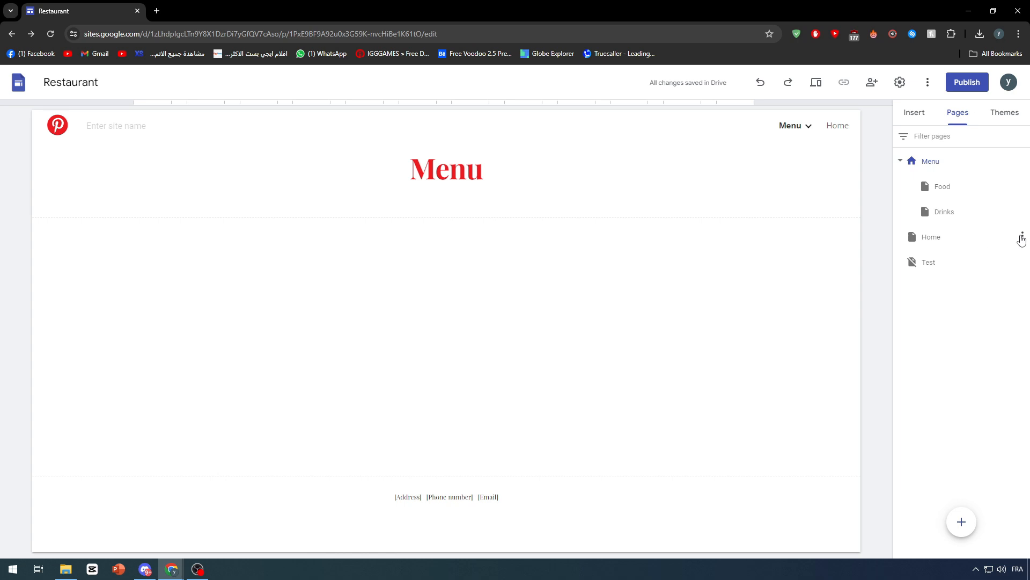
left_click(1022, 236)
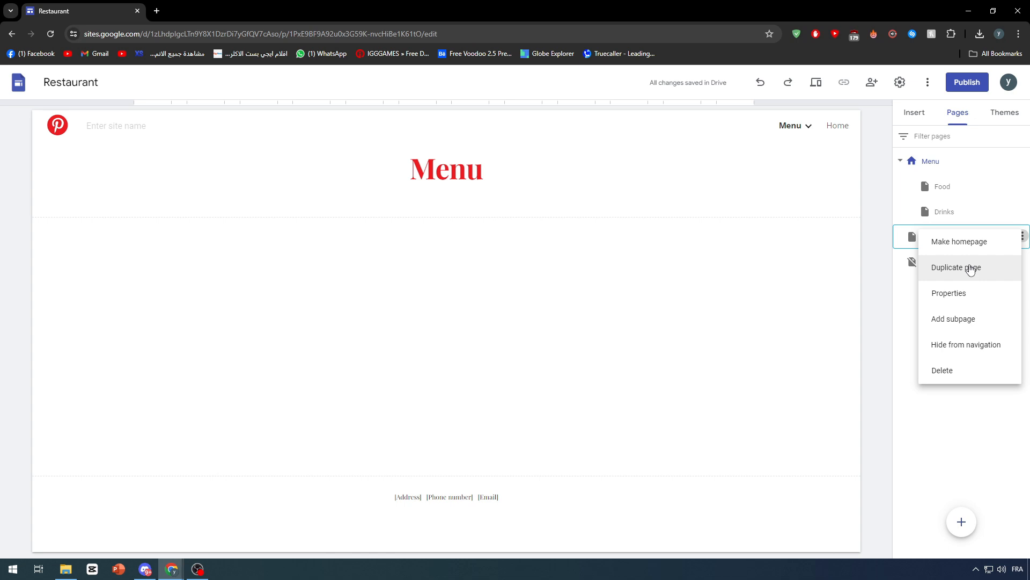
left_click(132, 127)
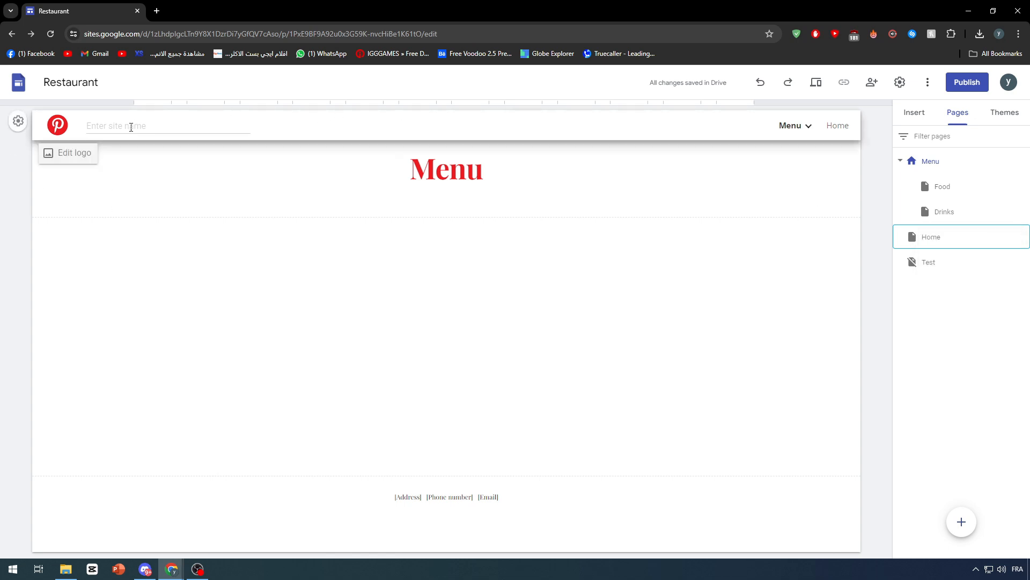